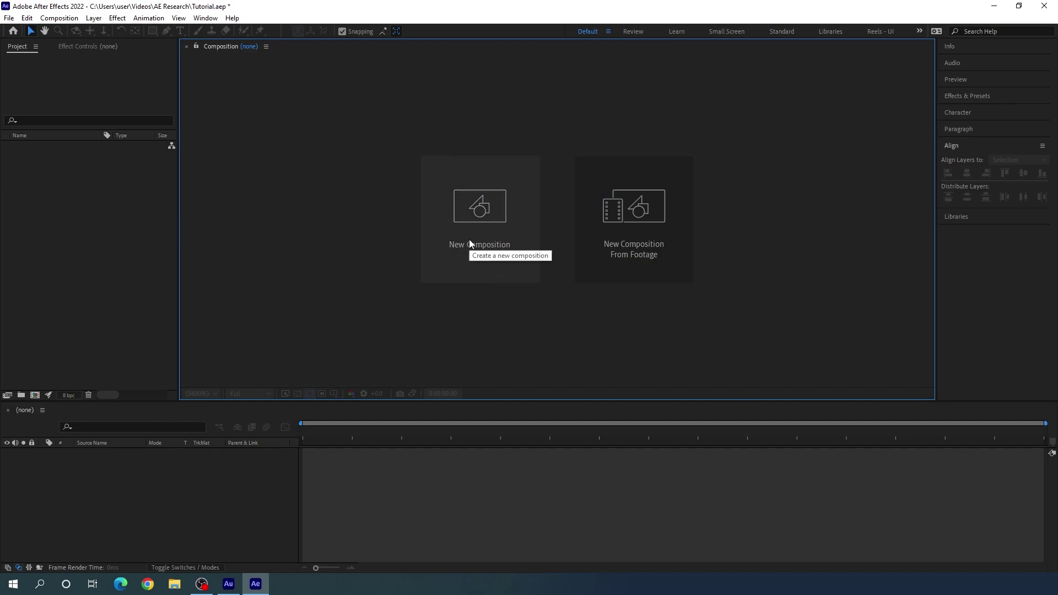
# - Create a composition named Main at 1920×1080, 60 fps, lasting 5 seconds
pyautogui.click(59, 17)
pyautogui.click(66, 27)
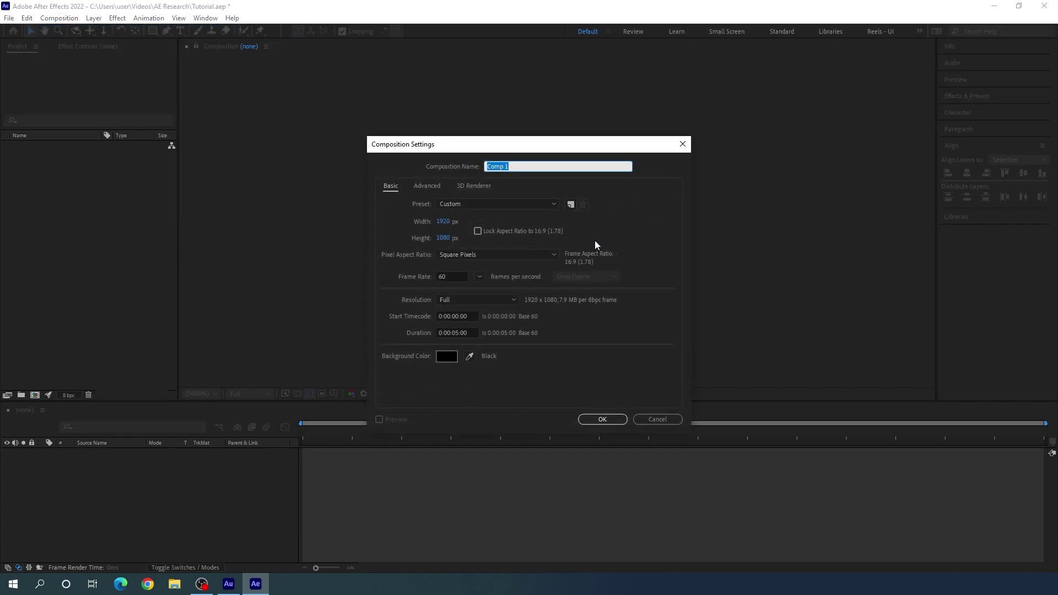
pyautogui.write('Main')
pyautogui.click(480, 277)
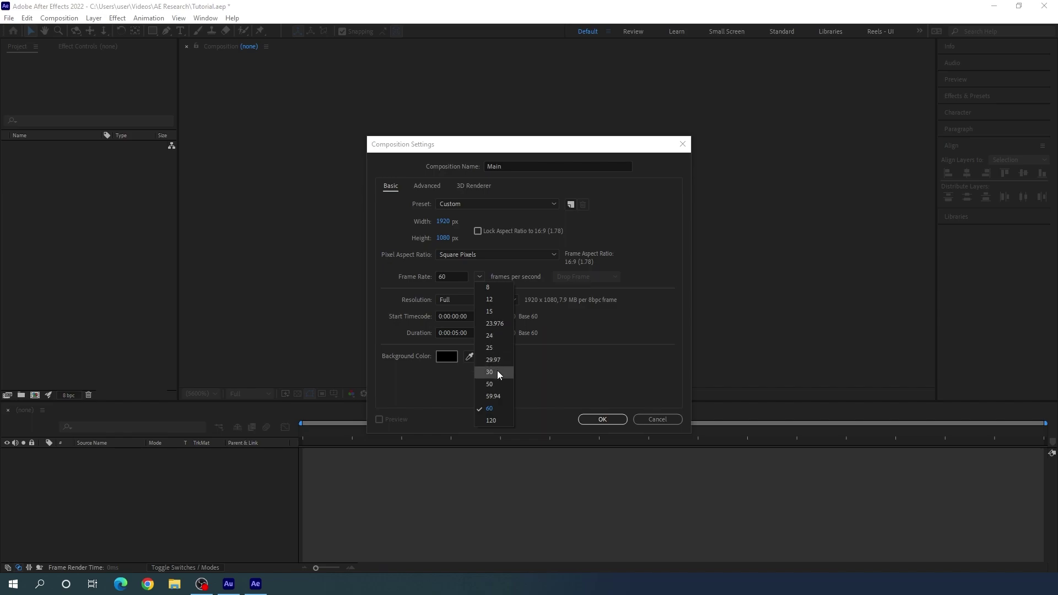
pyautogui.click(593, 332)
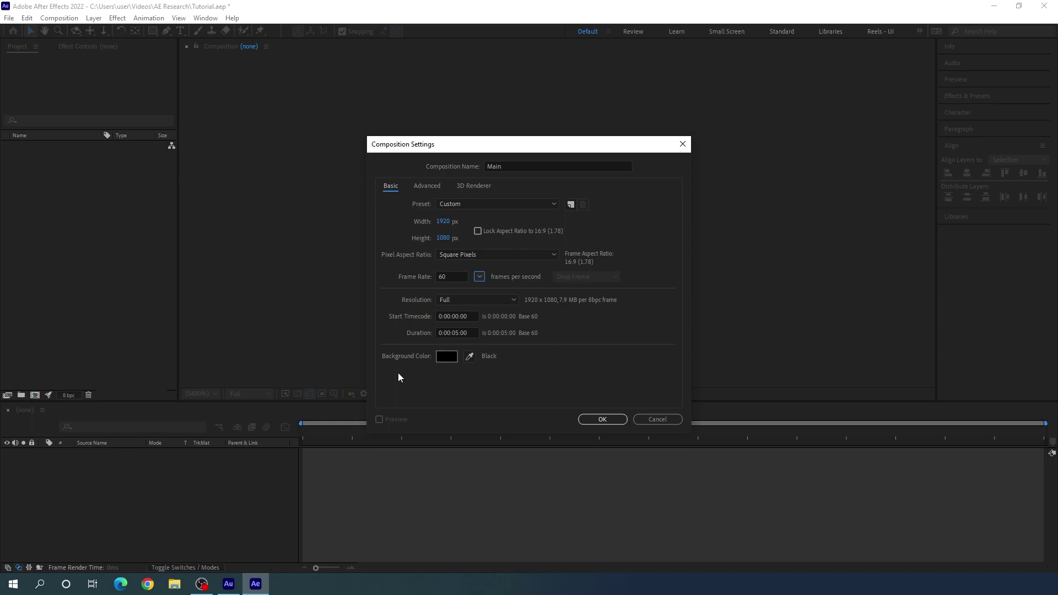
pyautogui.click(601, 419)
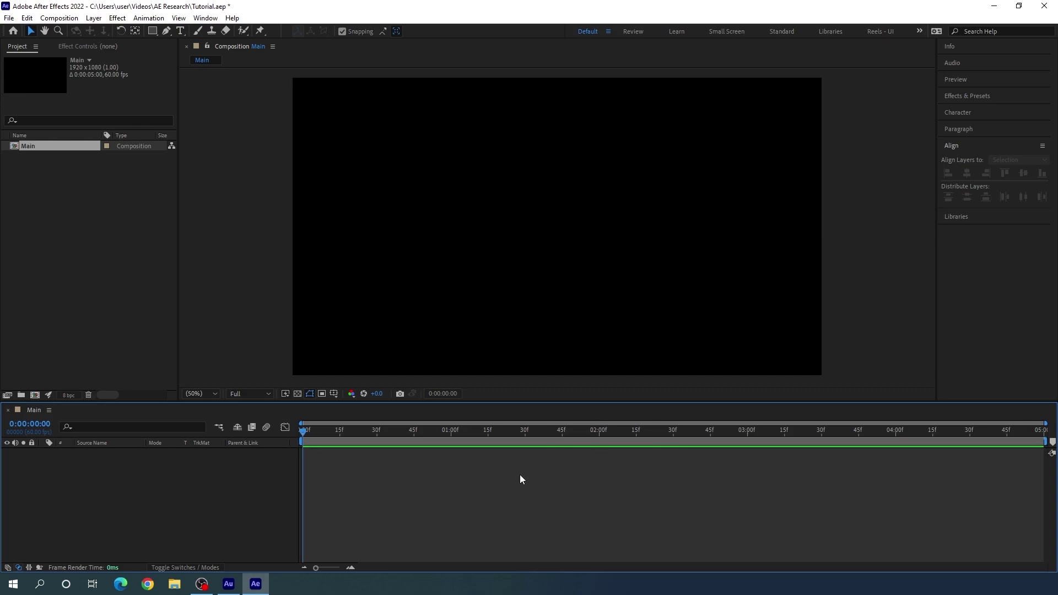
# - Import the purple-lit portrait JPG angelina-00RQoOvJ7W4-unsplash from Downloads into the Project panel
pyautogui.rightClick(92, 232)
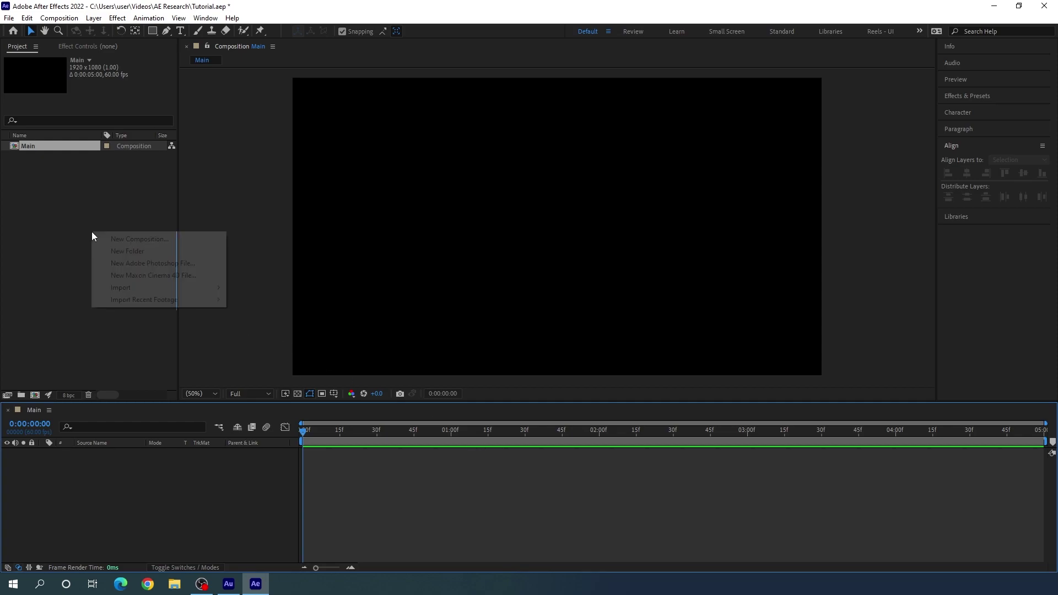
pyautogui.moveTo(145, 285)
pyautogui.click(309, 285)
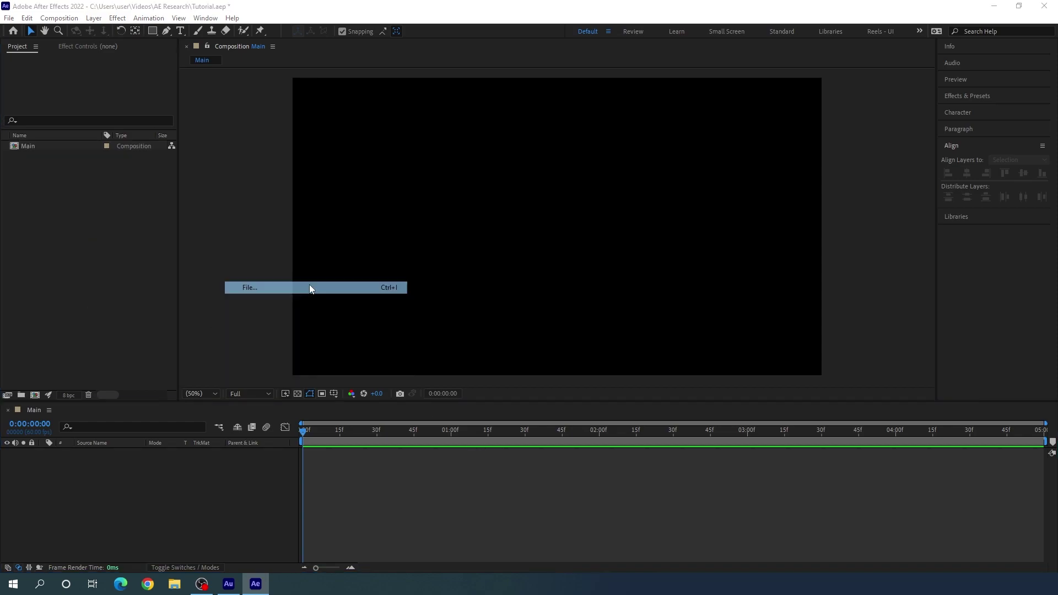
pyautogui.scroll(-5, 637, 269)
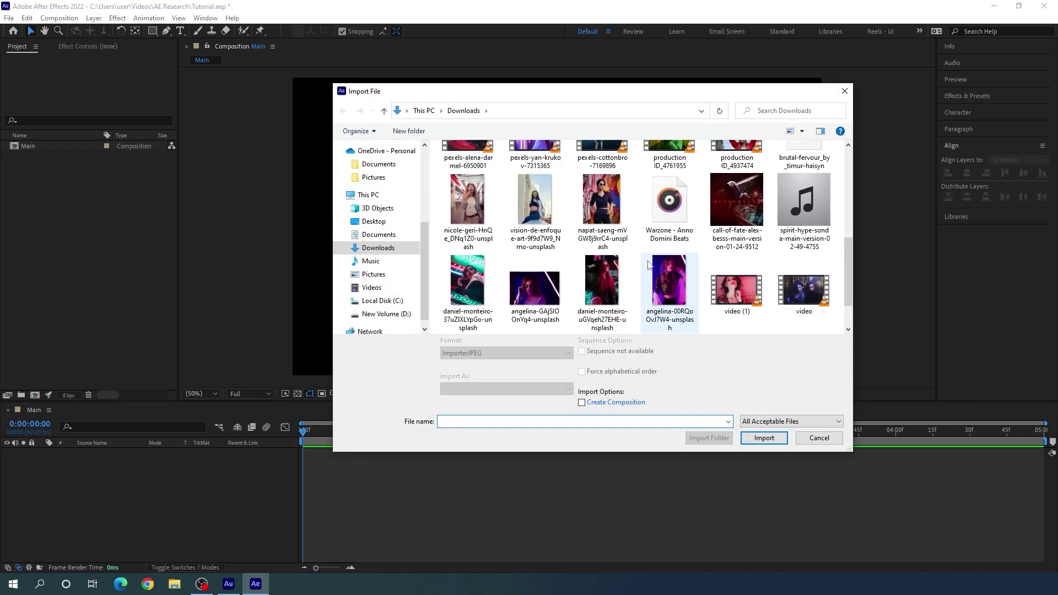
pyautogui.click(666, 294)
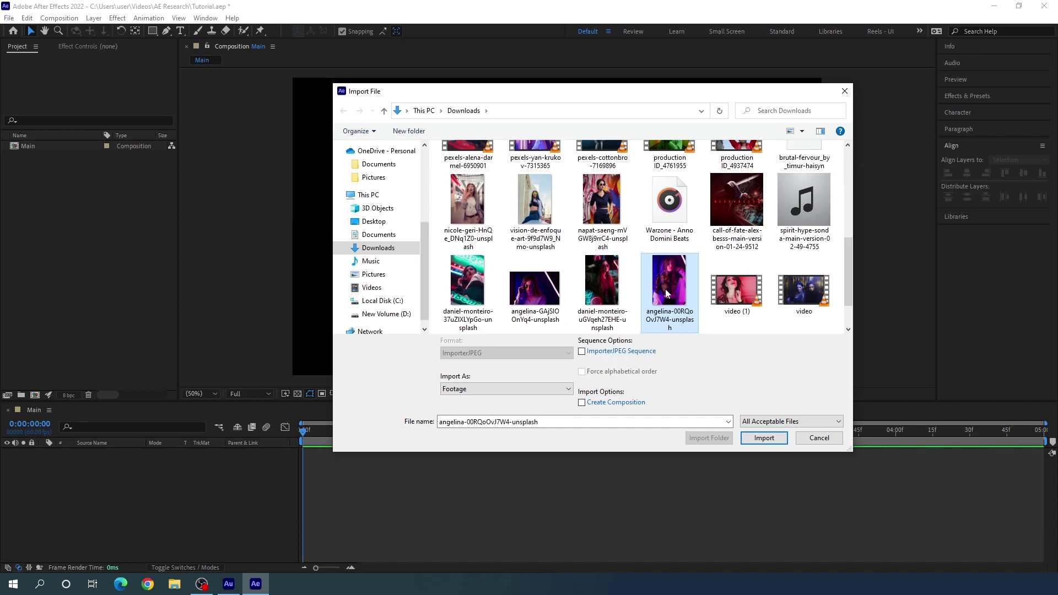
pyautogui.click(760, 439)
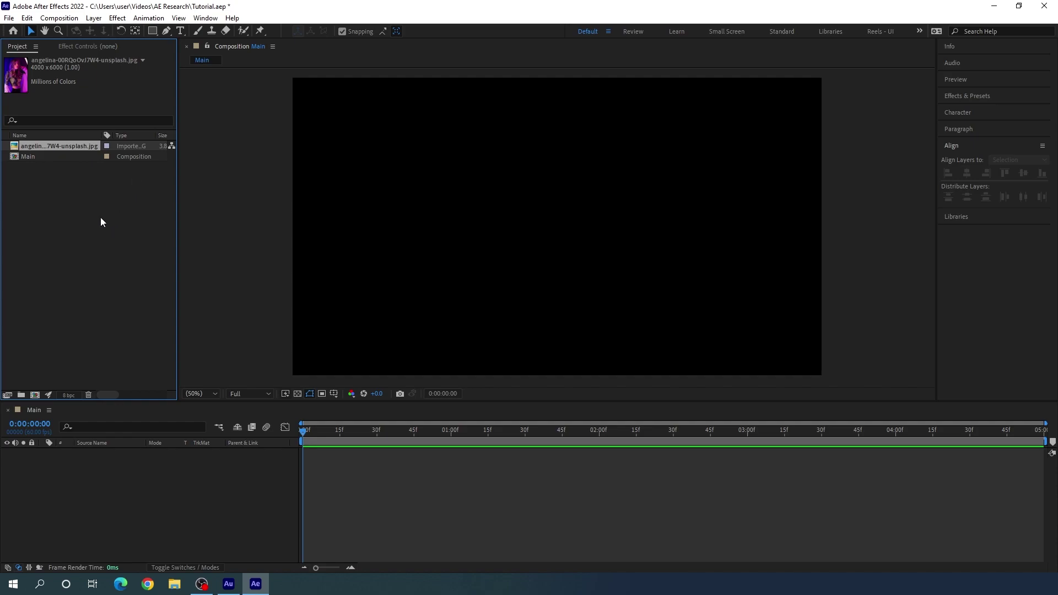
# - Make a new composition from the portrait photo and rename it Media
pyautogui.moveTo(59, 149); pyautogui.dragTo(34, 395)
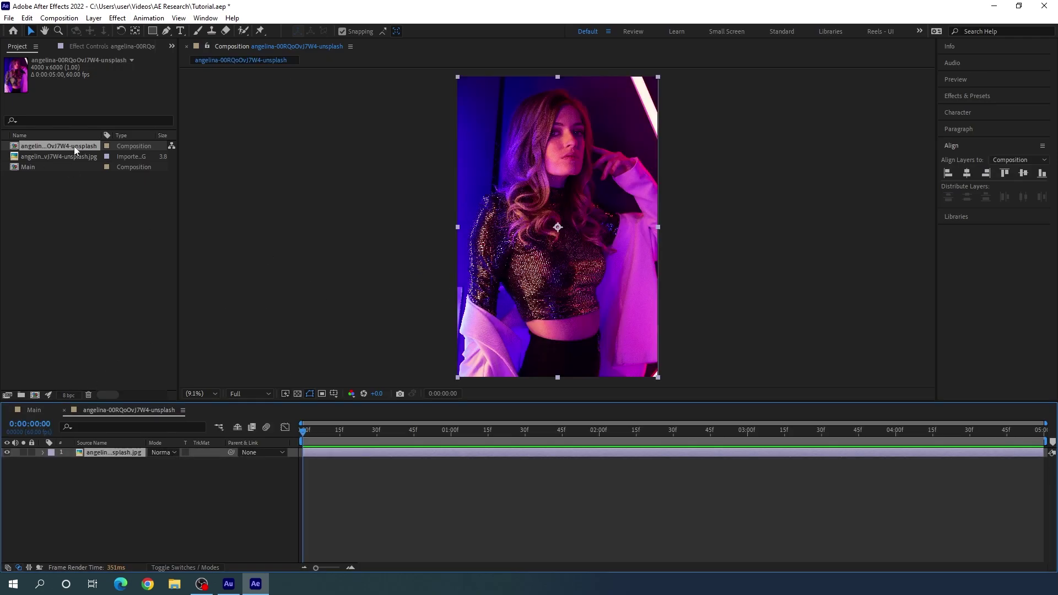
pyautogui.rightClick(58, 146)
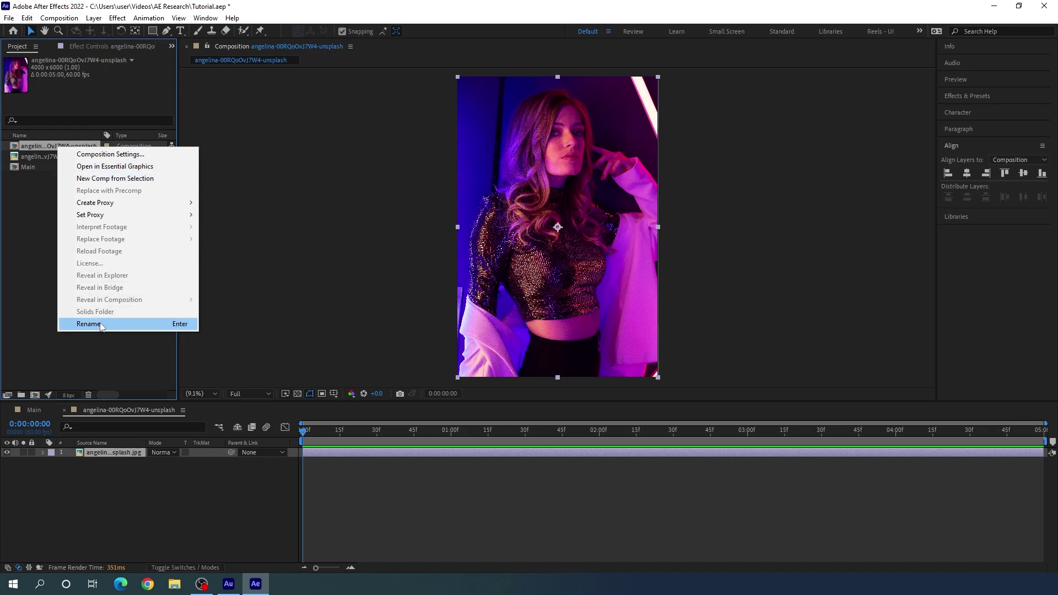
pyautogui.click(133, 322)
pyautogui.write('M')
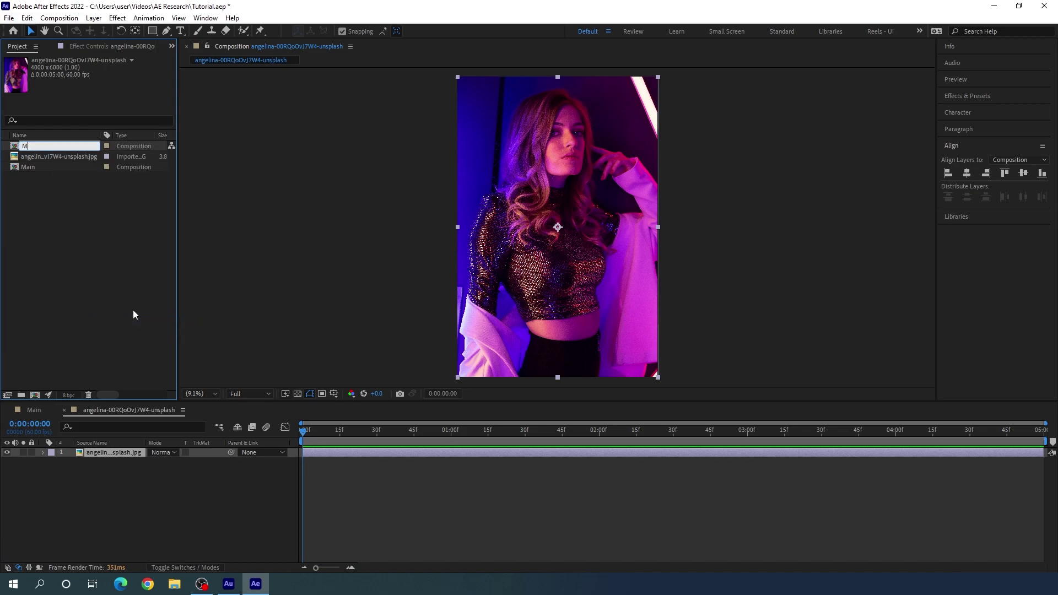
pyautogui.write('edia')
pyautogui.click(149, 258)
pyautogui.click(54, 168)
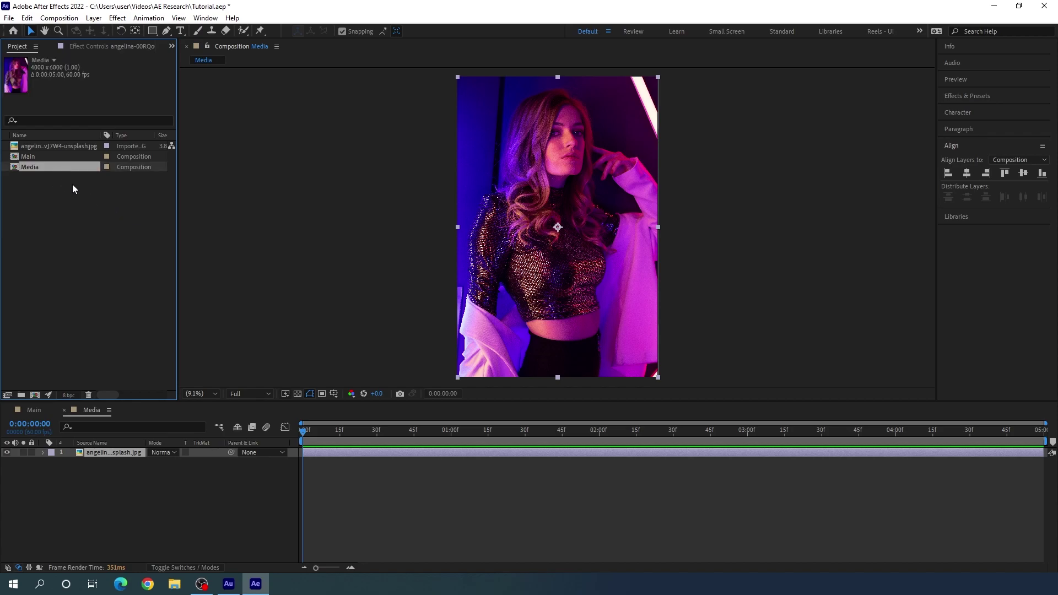
# - Duplicate the Media composition and rename the copy Image
pyautogui.hotkey('ctrl', 'd')
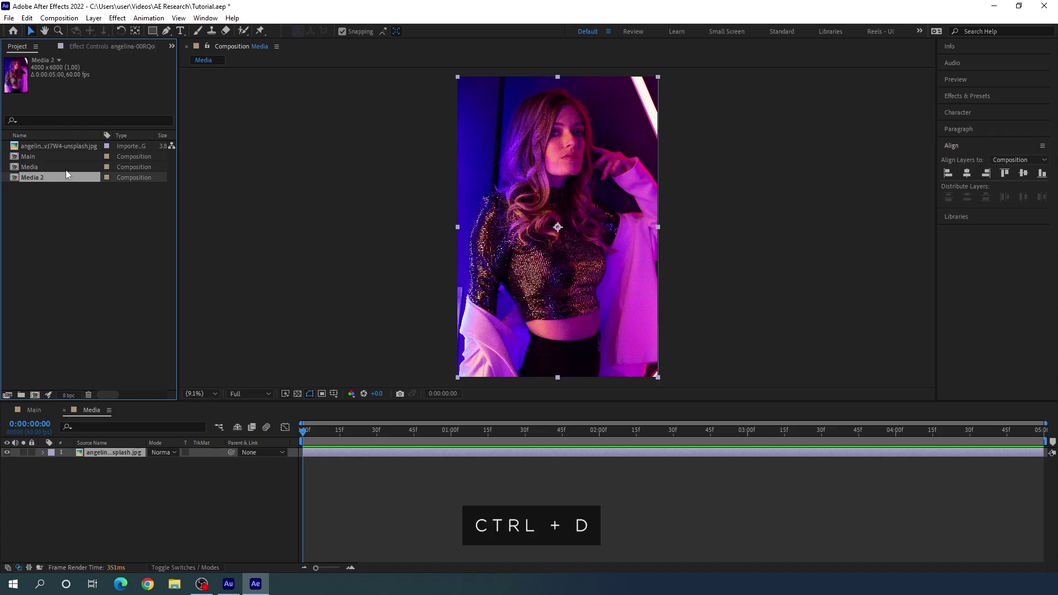
pyautogui.rightClick(53, 178)
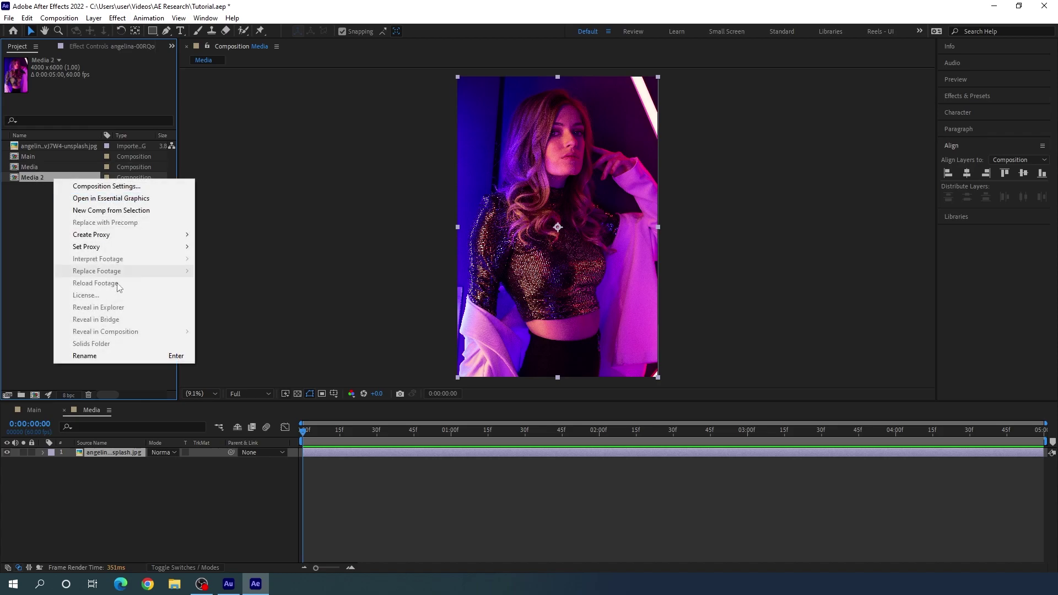
pyautogui.click(108, 359)
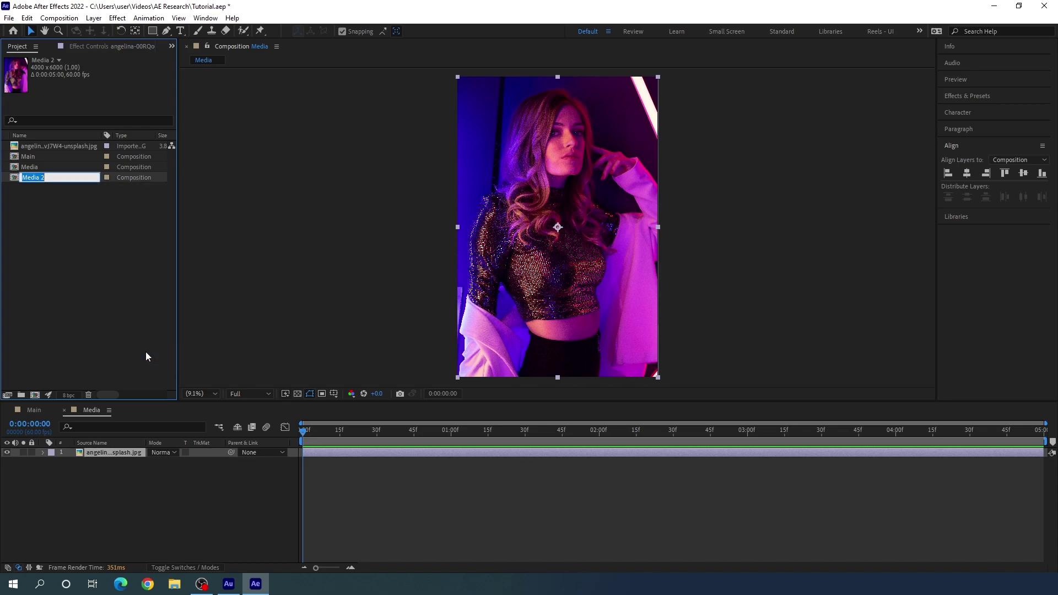
pyautogui.press('BackSpace')
pyautogui.write('Image')
pyautogui.press('Return')
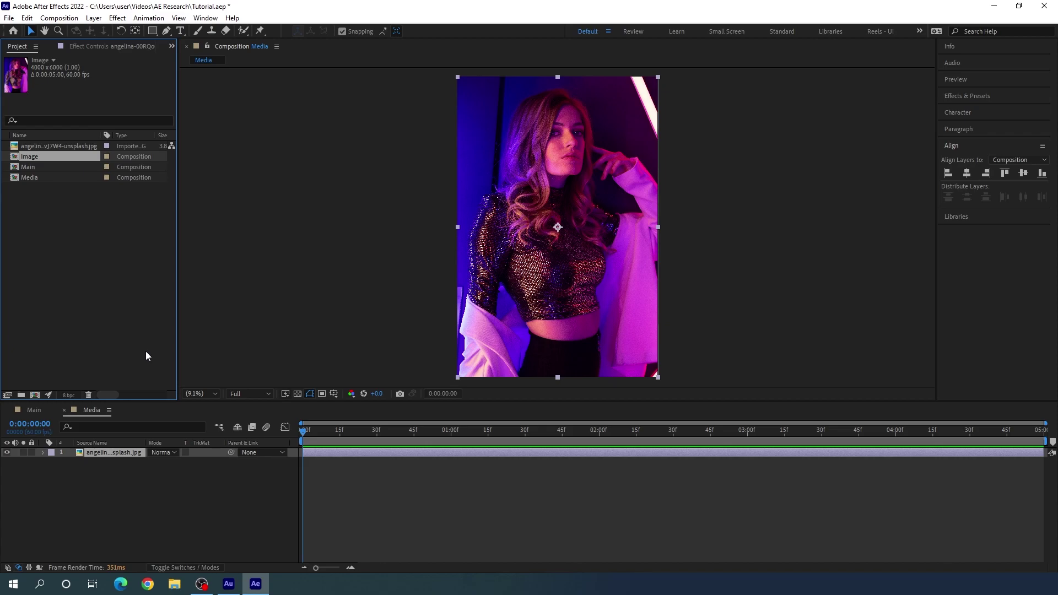
# - In the Image composition, replace the photo layer with the Media composition
pyautogui.doubleClick(45, 157)
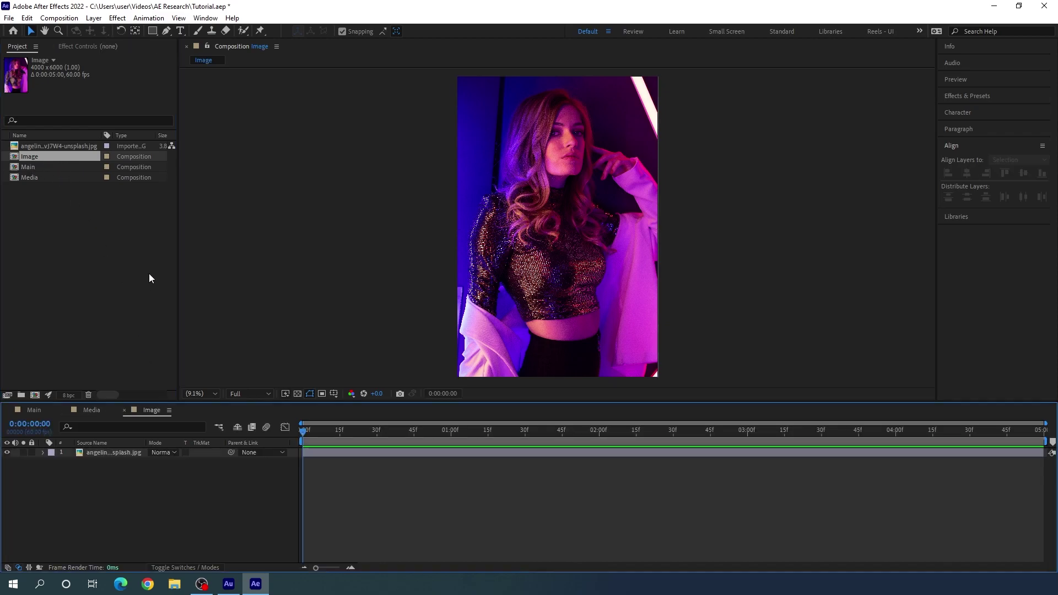
pyautogui.click(114, 453)
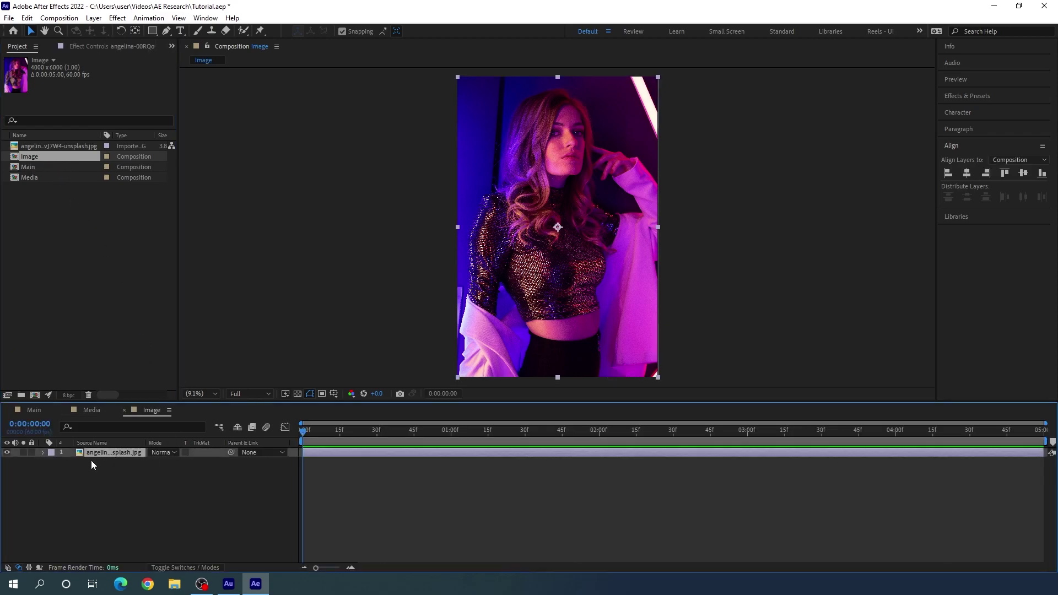
pyautogui.press('Delete')
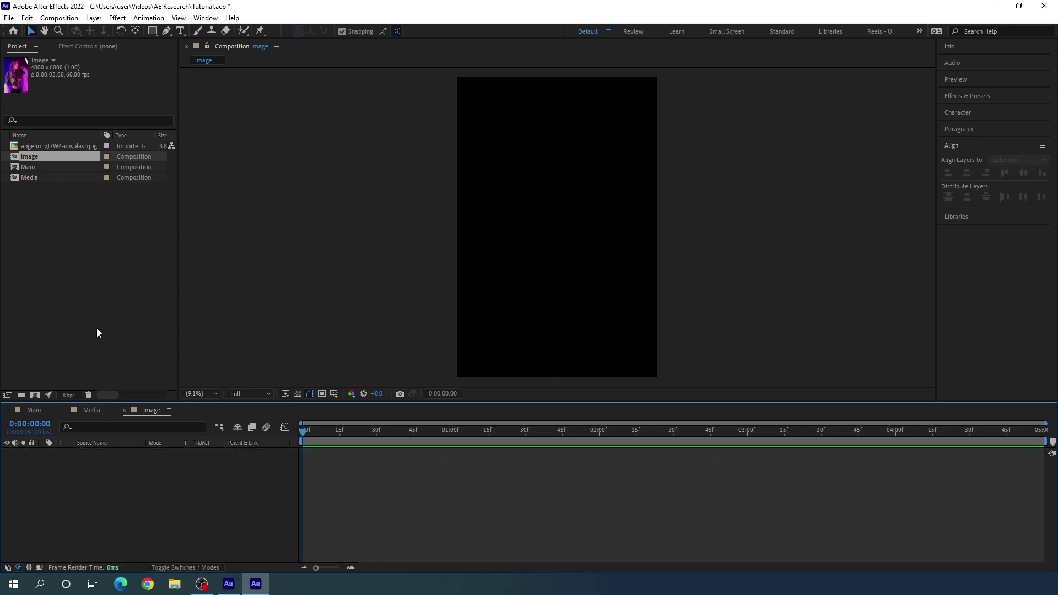
pyautogui.moveTo(31, 179); pyautogui.dragTo(130, 487)
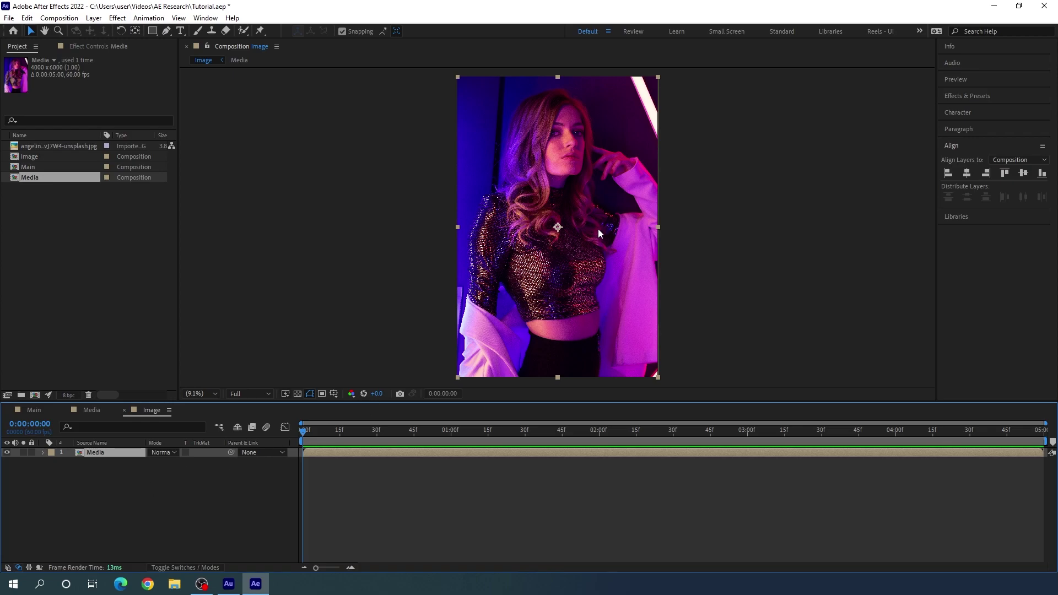
# - Apply Directional Blur to the Media layer with blur length 300 and direction 50°
pyautogui.click(986, 97)
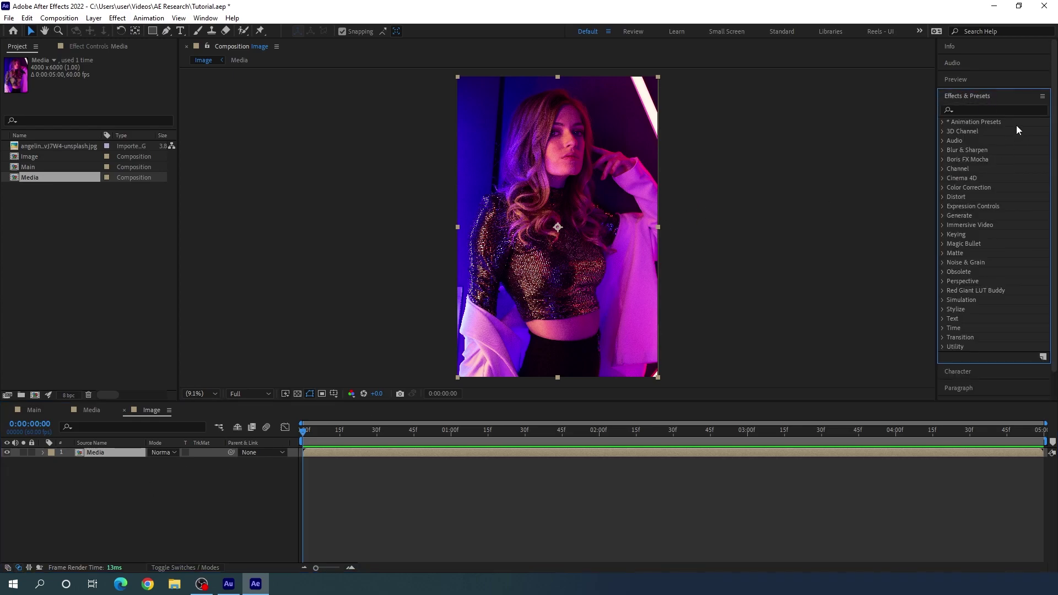
pyautogui.click(1004, 109)
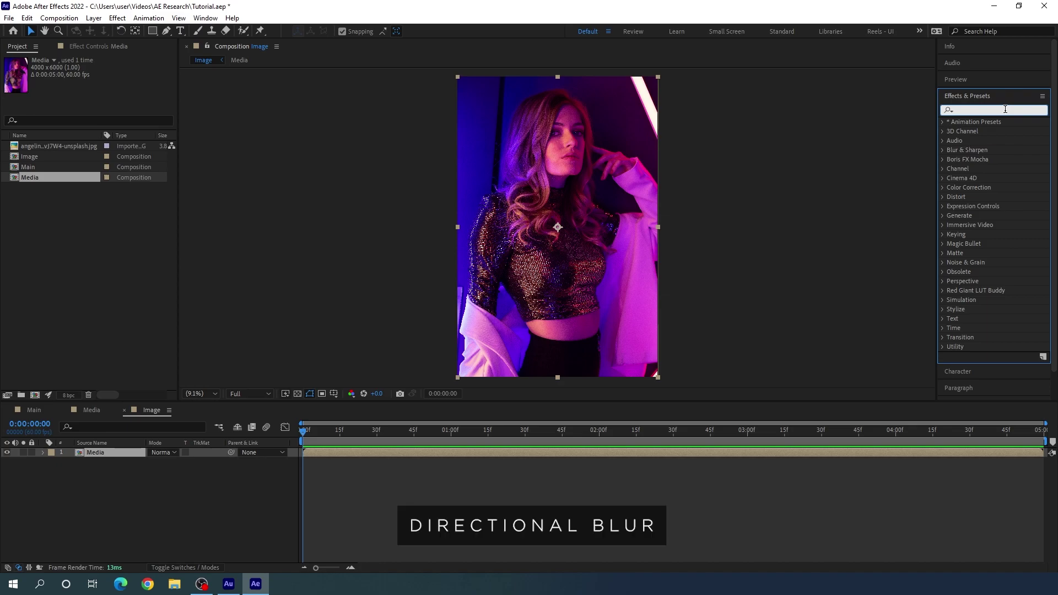
pyautogui.write('dire')
pyautogui.click(991, 132)
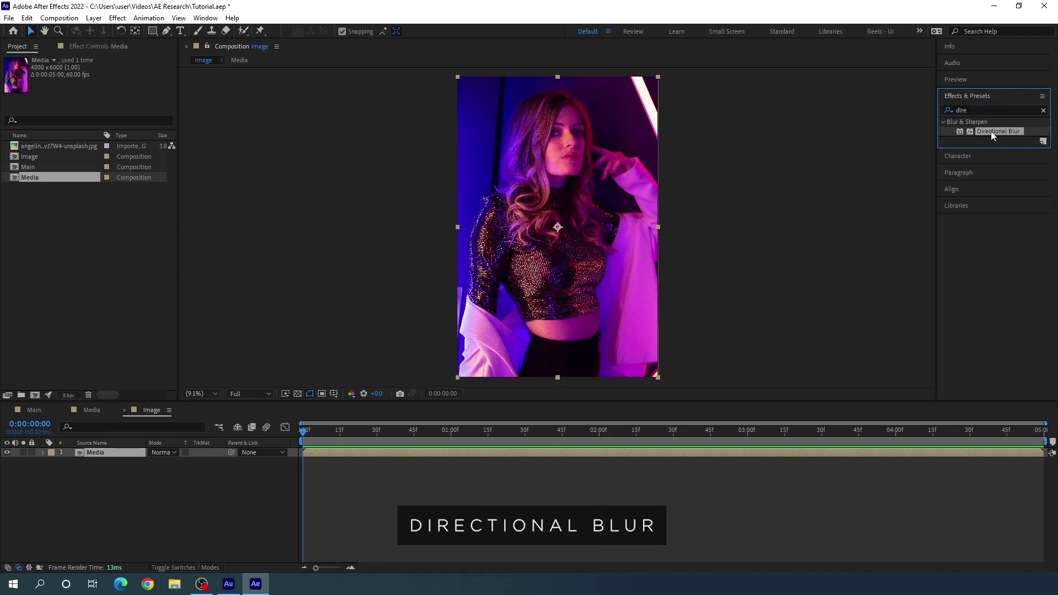
pyautogui.moveTo(995, 130); pyautogui.dragTo(556, 226)
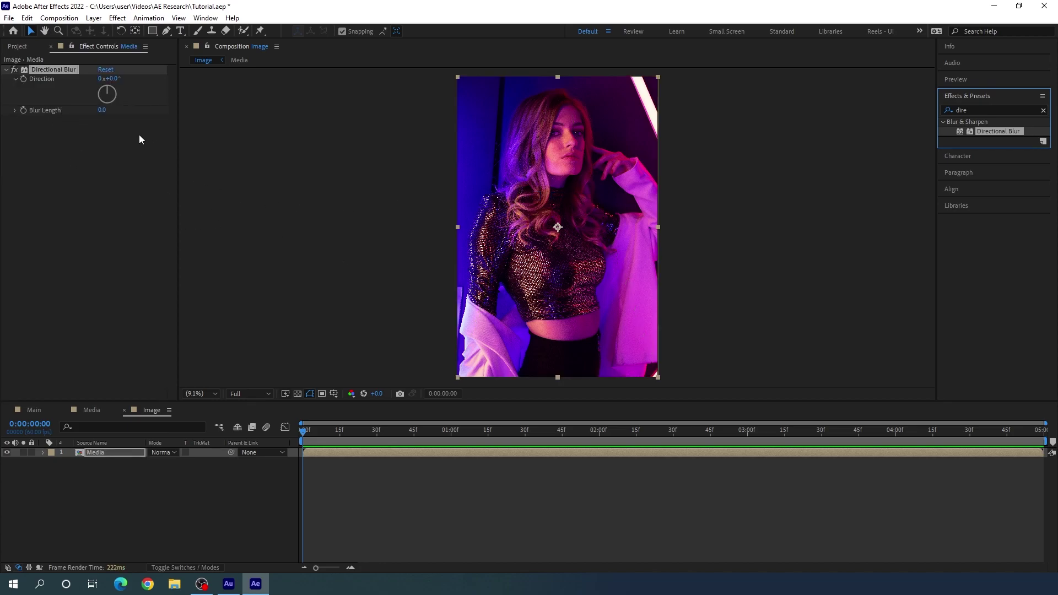
pyautogui.moveTo(102, 111); pyautogui.dragTo(266, 122)
pyautogui.click(108, 111)
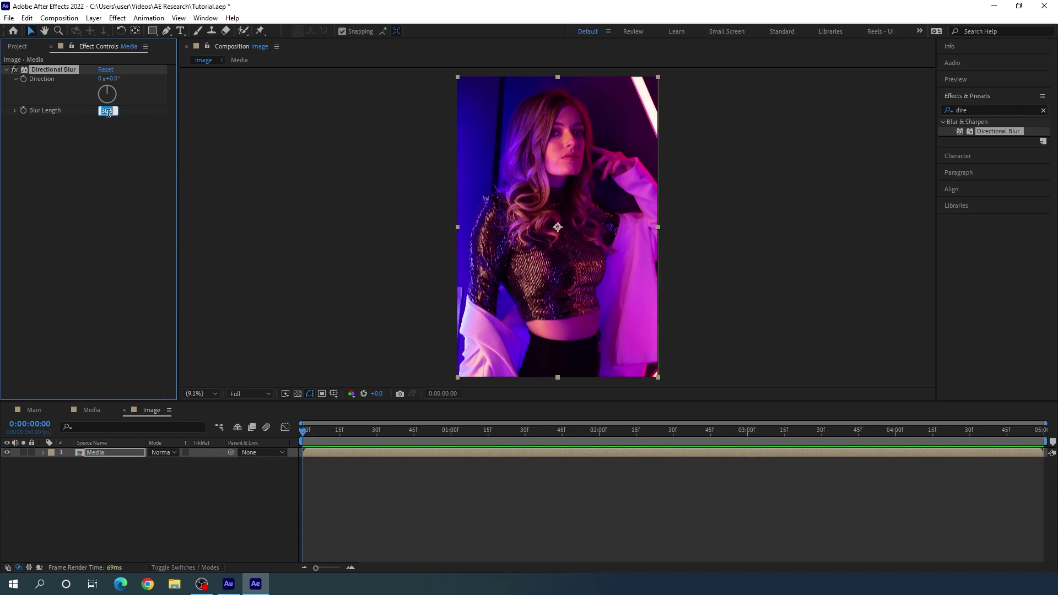
pyautogui.write('300')
pyautogui.press('Return')
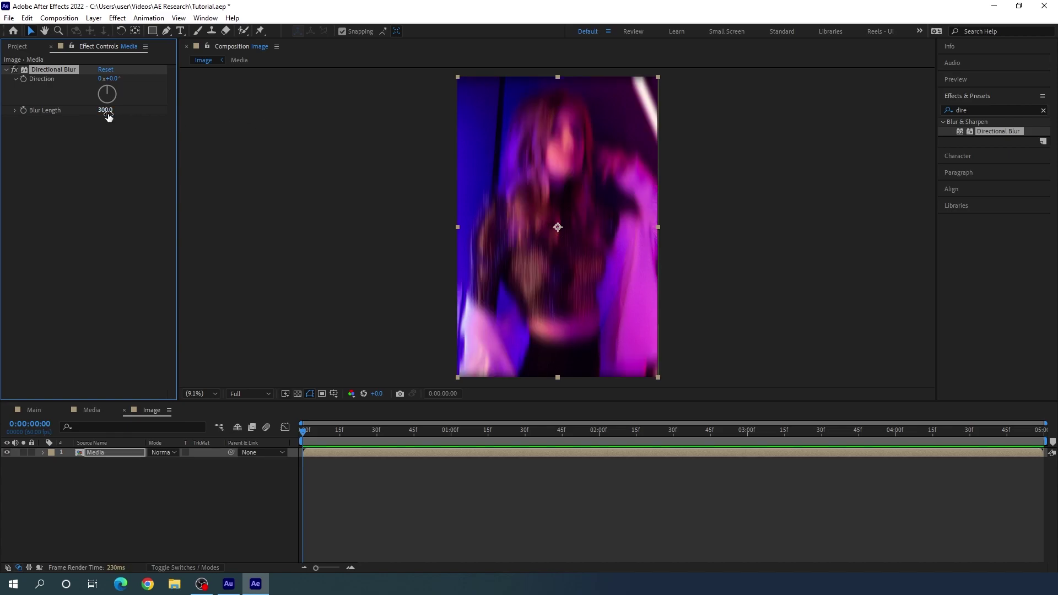
pyautogui.click(112, 79)
pyautogui.write('50')
pyautogui.press('Return')
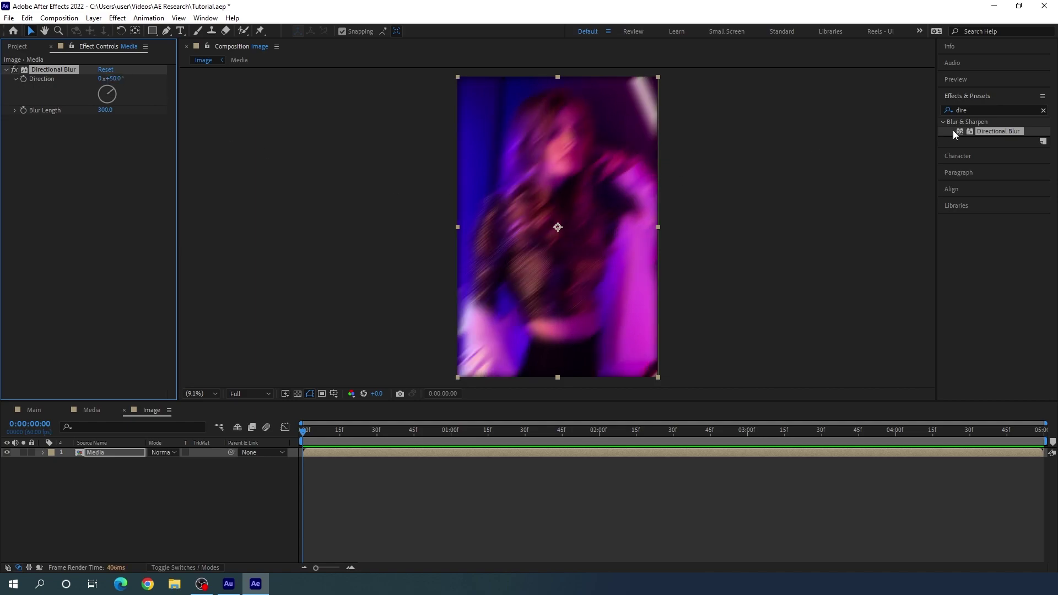
# - Add Brightness & Contrast to the Media layer and set Contrast to 60
pyautogui.click(1043, 111)
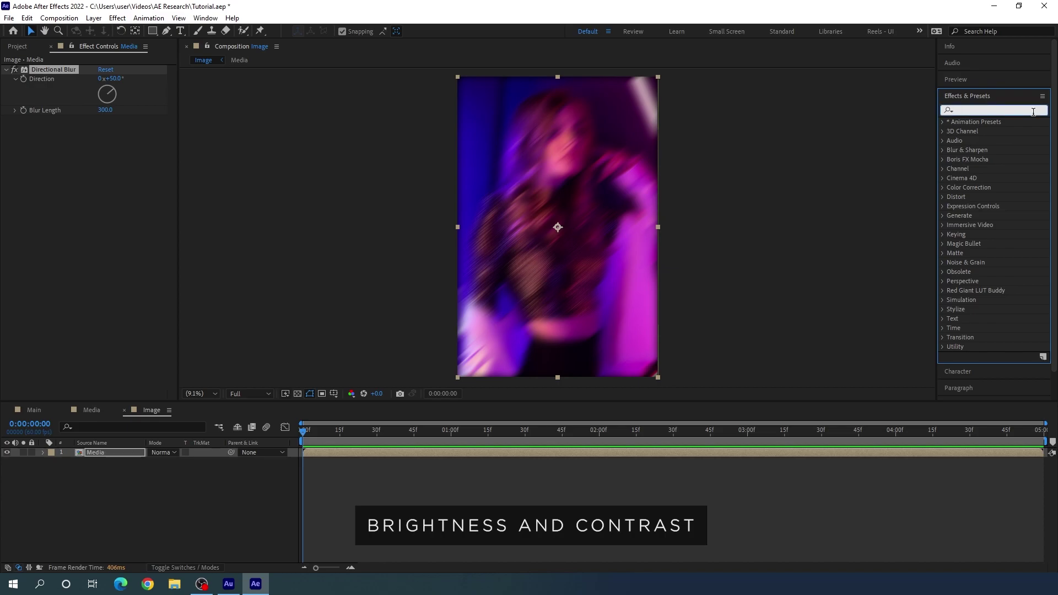
pyautogui.write('bri')
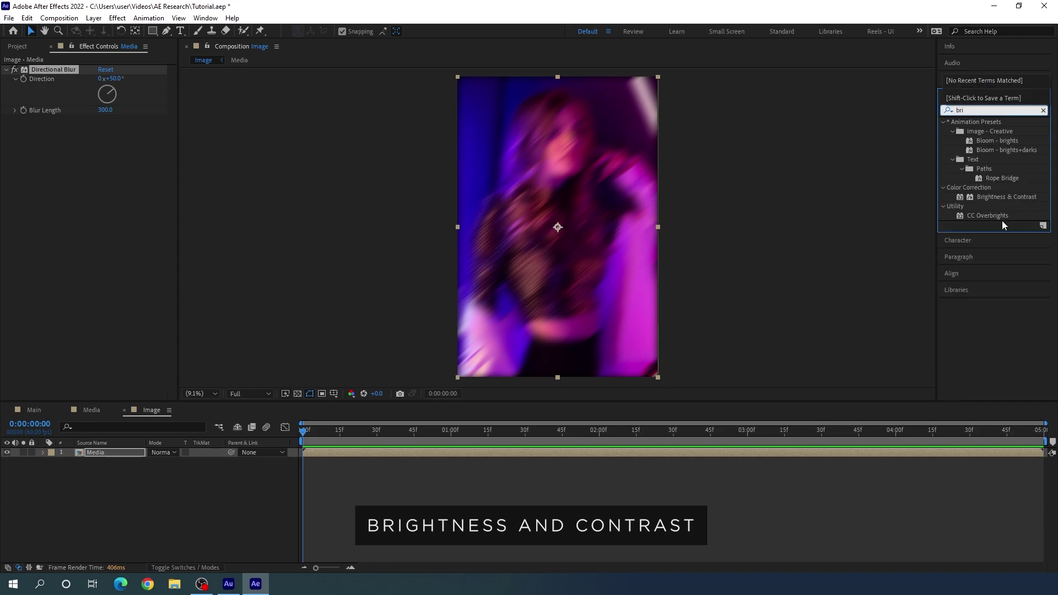
pyautogui.moveTo(1012, 197); pyautogui.dragTo(569, 194)
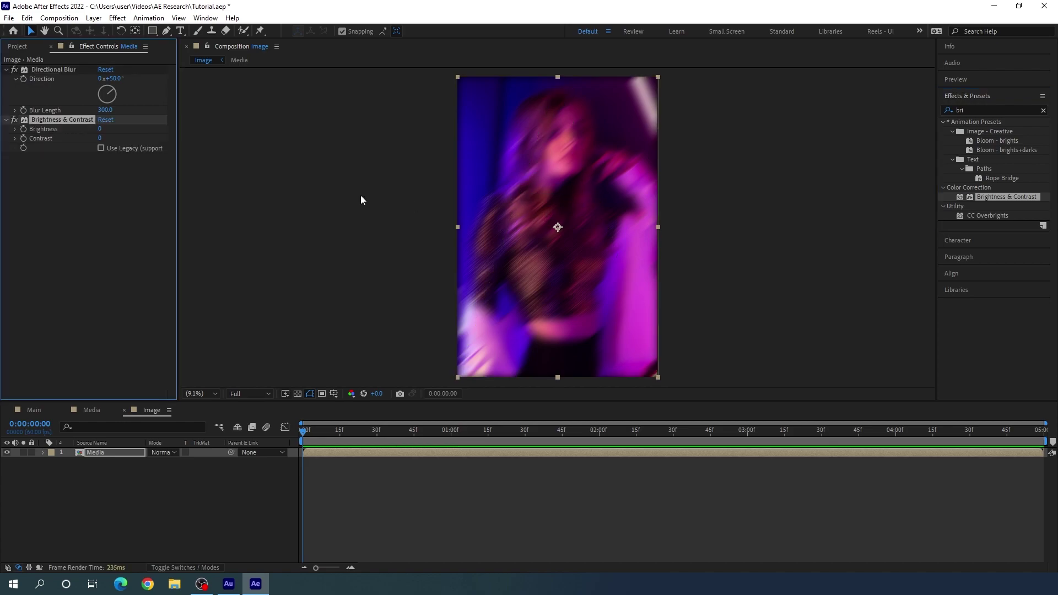
pyautogui.moveTo(98, 138); pyautogui.dragTo(111, 139)
pyautogui.click(100, 139)
pyautogui.write('60')
pyautogui.press('Return')
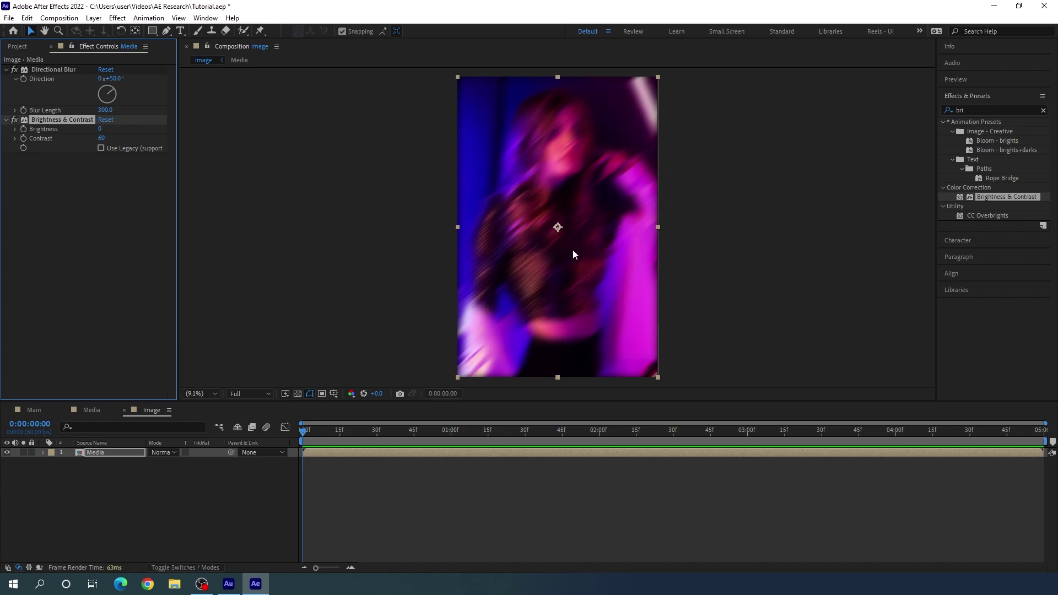
# - Close the Image and Media timelines and add the Image composition as a layer in Main
pyautogui.click(123, 410)
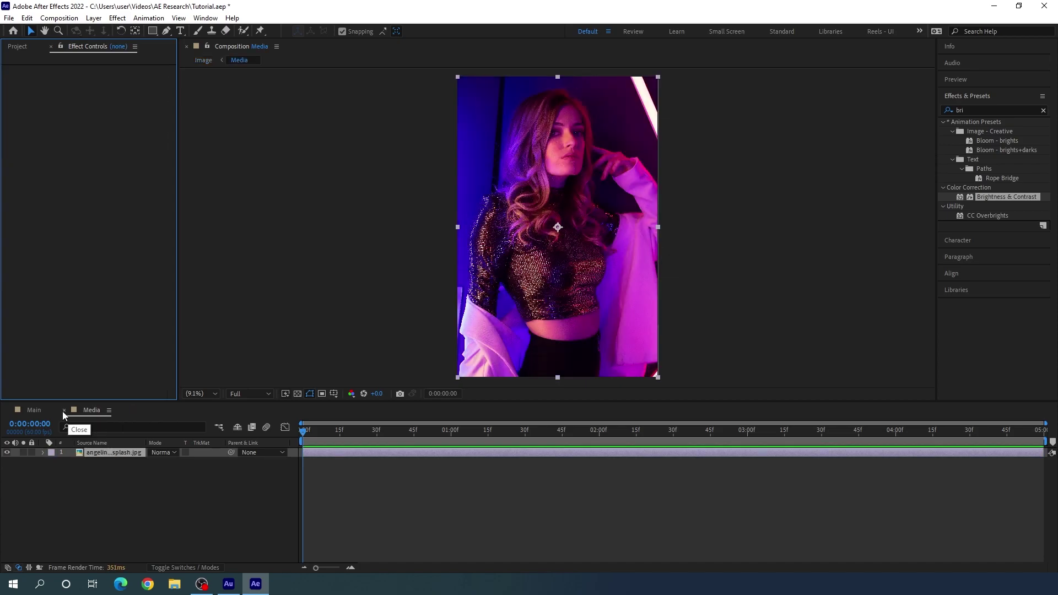
pyautogui.click(64, 410)
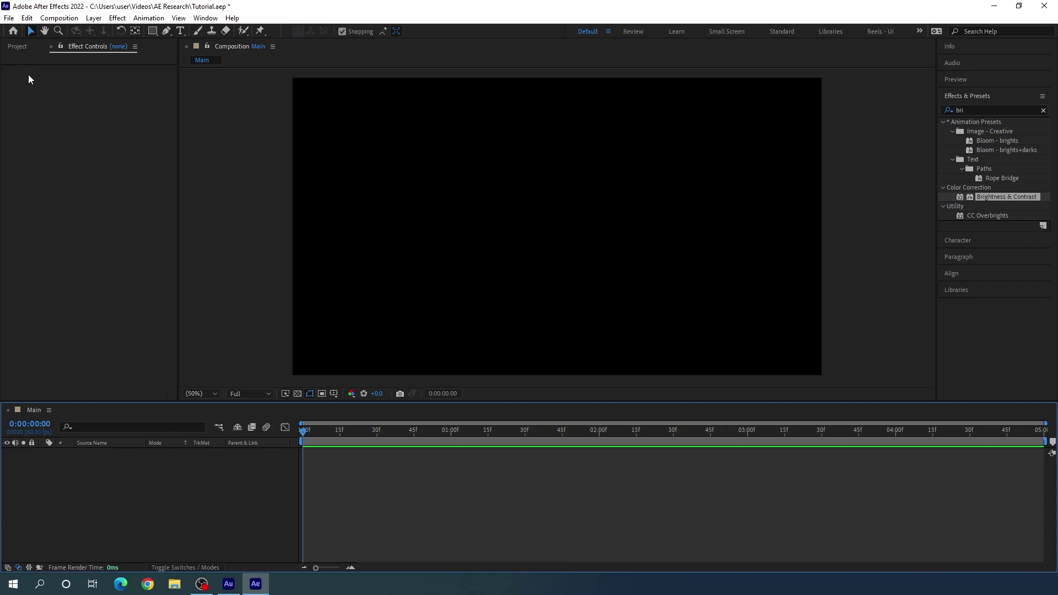
pyautogui.click(17, 47)
pyautogui.click(80, 253)
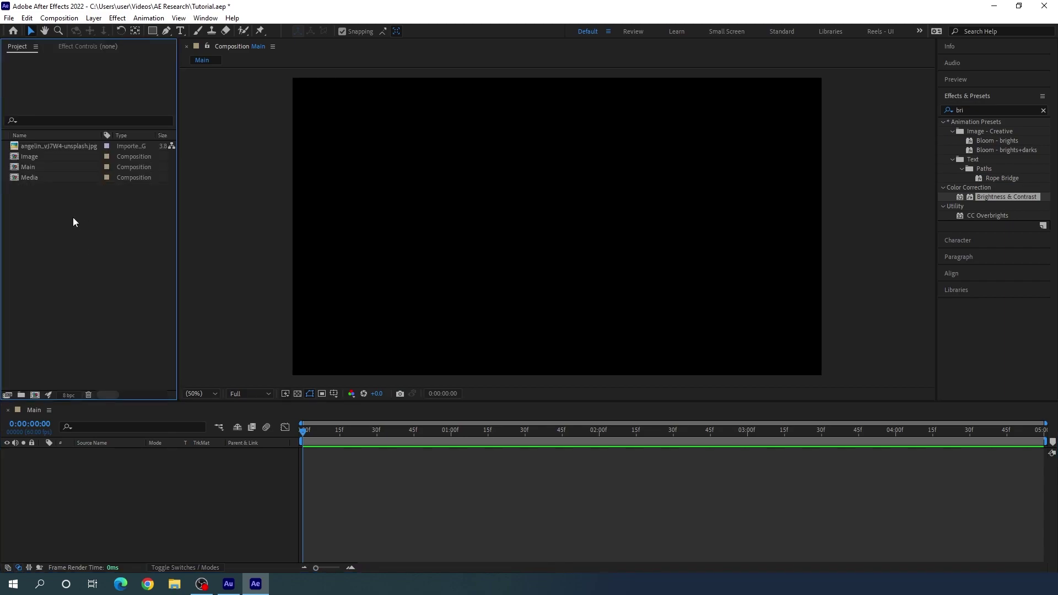
pyautogui.click(38, 158)
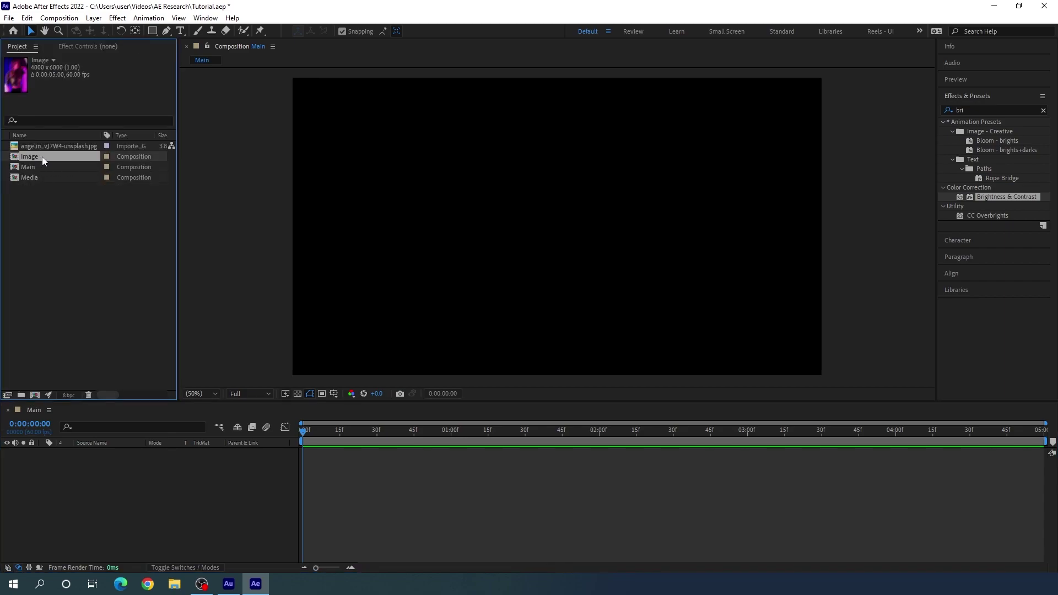
pyautogui.moveTo(42, 157); pyautogui.dragTo(133, 493)
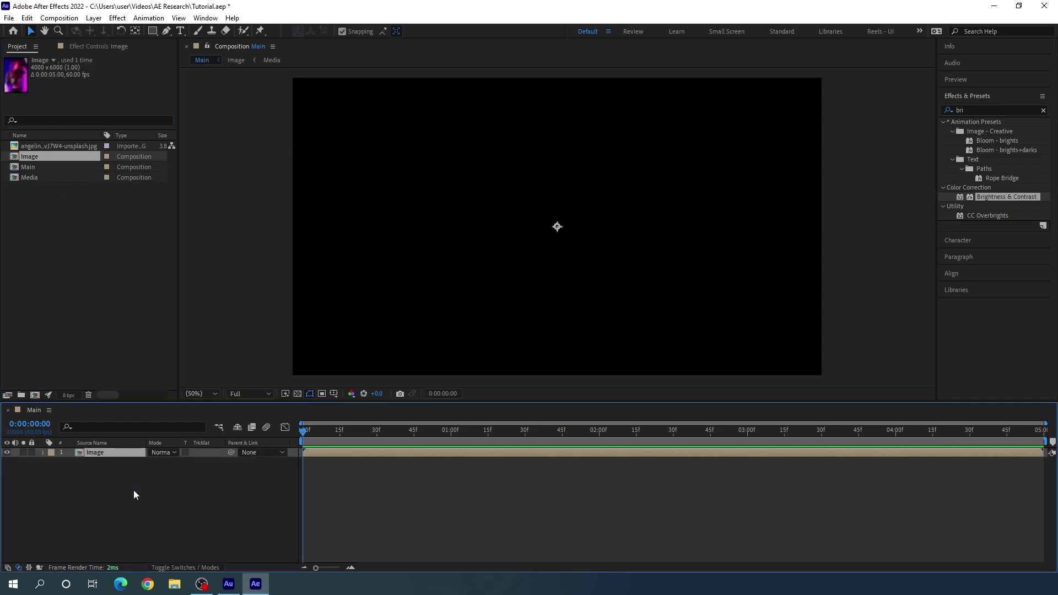
# - Scale the Image layer down to 18% so the portrait fits the frame height
pyautogui.press('s')
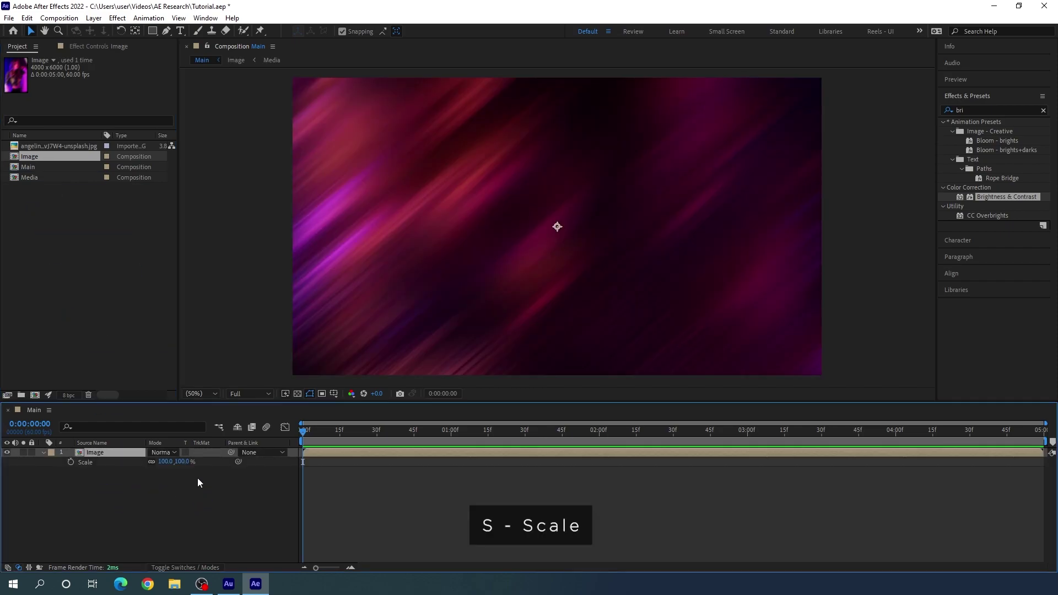
pyautogui.moveTo(190, 462); pyautogui.dragTo(148, 471)
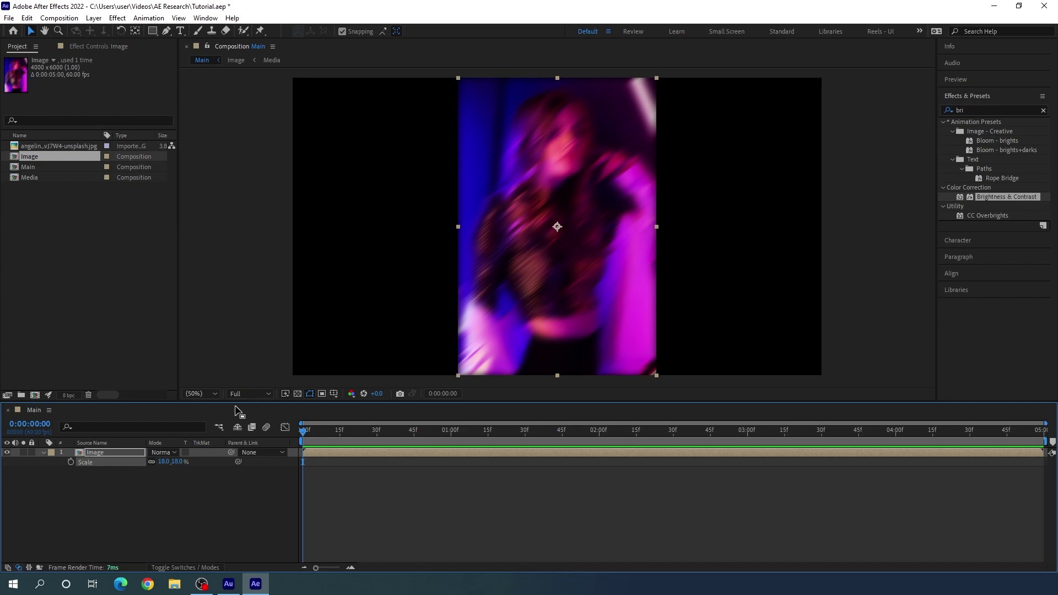
pyautogui.click(42, 453)
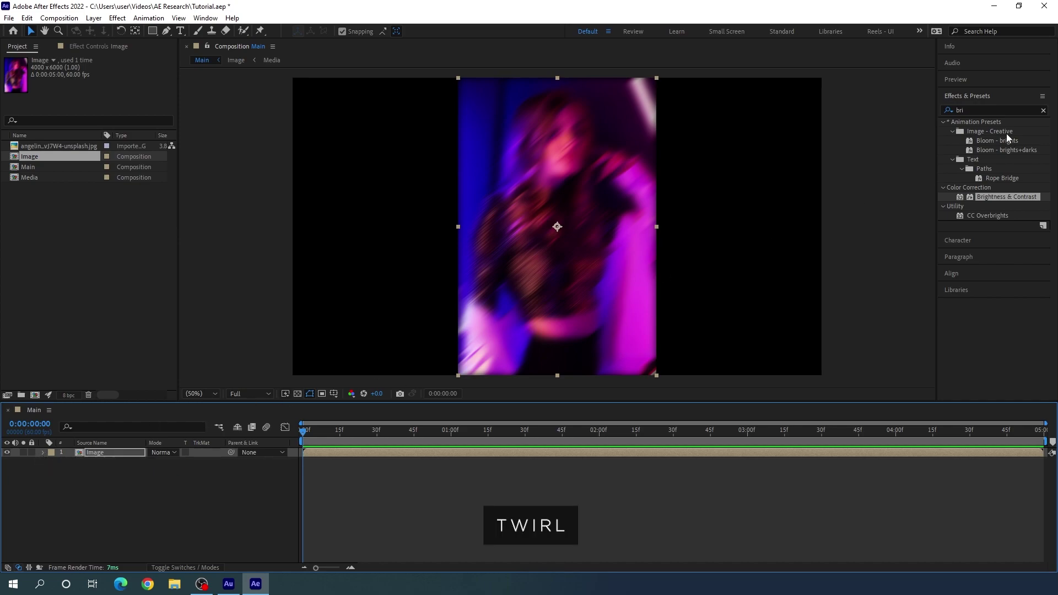
pyautogui.click(1043, 110)
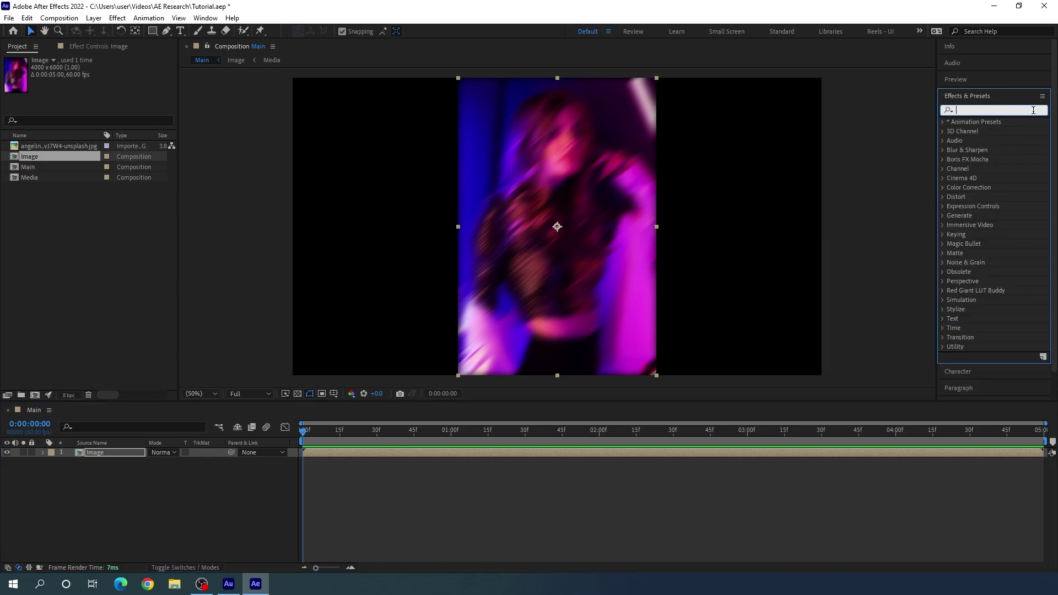
# - Apply Distort > Twirl to the Image layer with Angle 1x+40.0°
pyautogui.click(1033, 111)
pyautogui.write('twi')
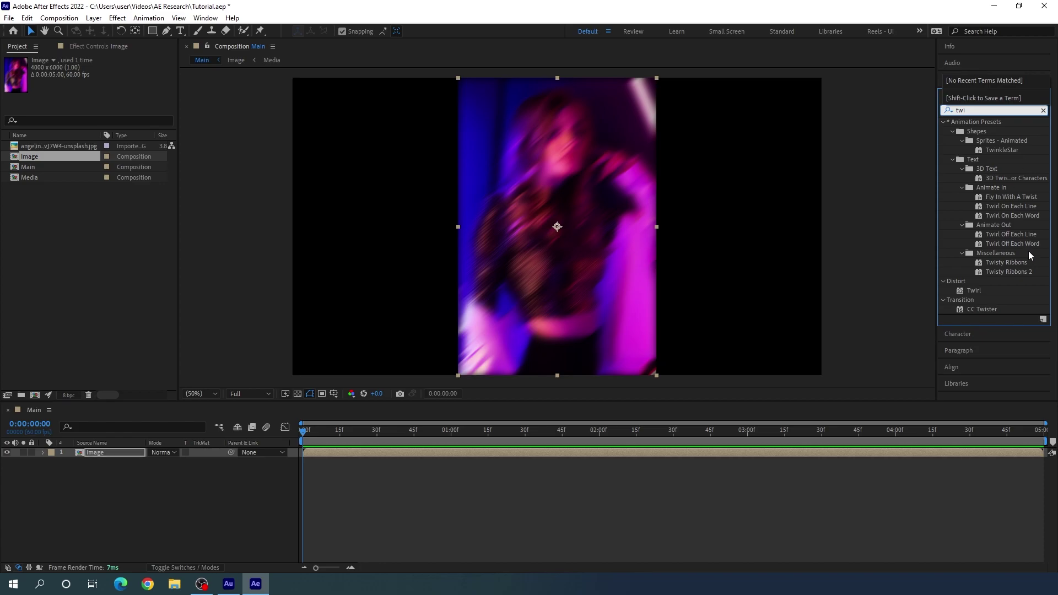
pyautogui.click(974, 291)
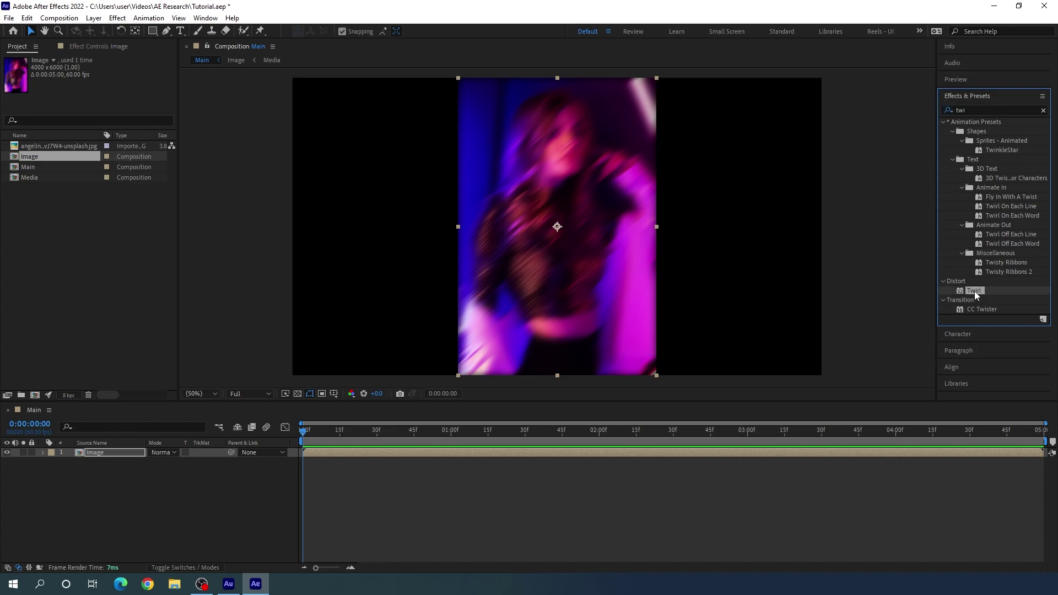
pyautogui.moveTo(974, 289); pyautogui.dragTo(569, 267)
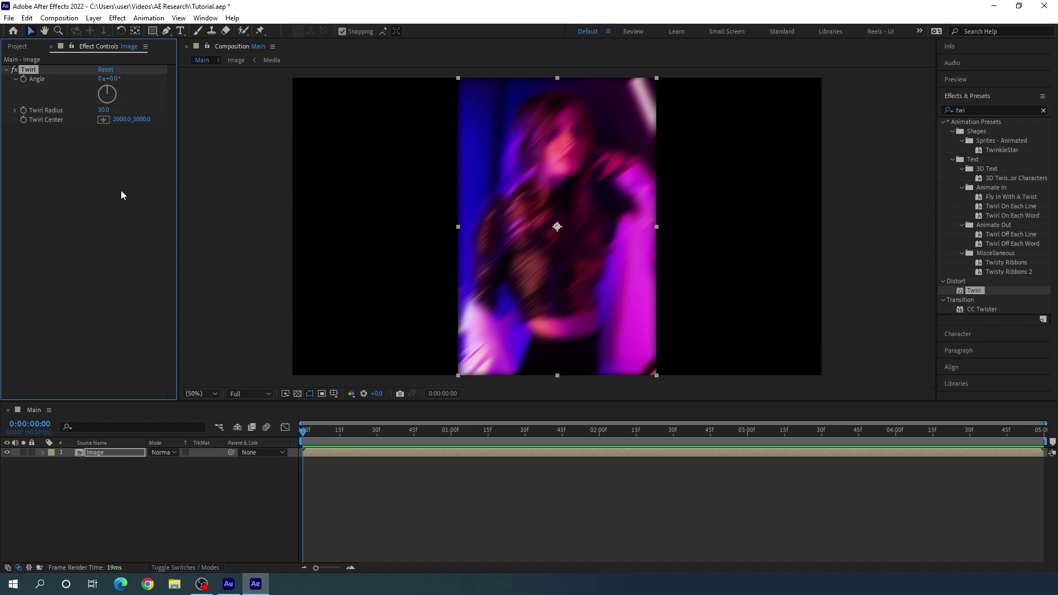
pyautogui.click(117, 79)
pyautogui.write('00')
pyautogui.press('Return')
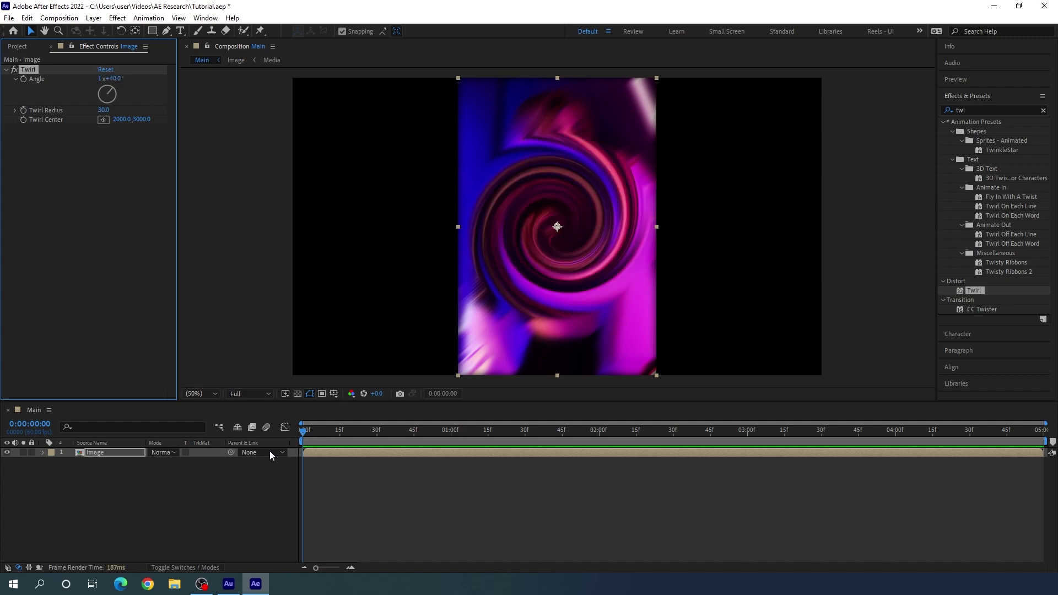
pyautogui.click(233, 481)
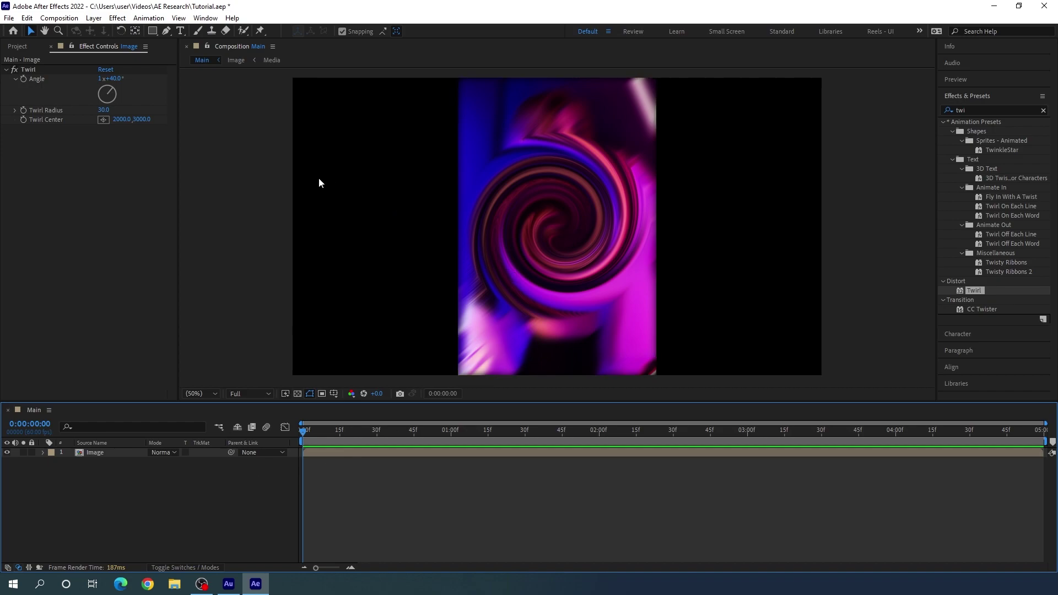
# - Draw a large white ellipse with no stroke over the centre of the image
pyautogui.moveTo(154, 32); pyautogui.dragTo(223, 54)
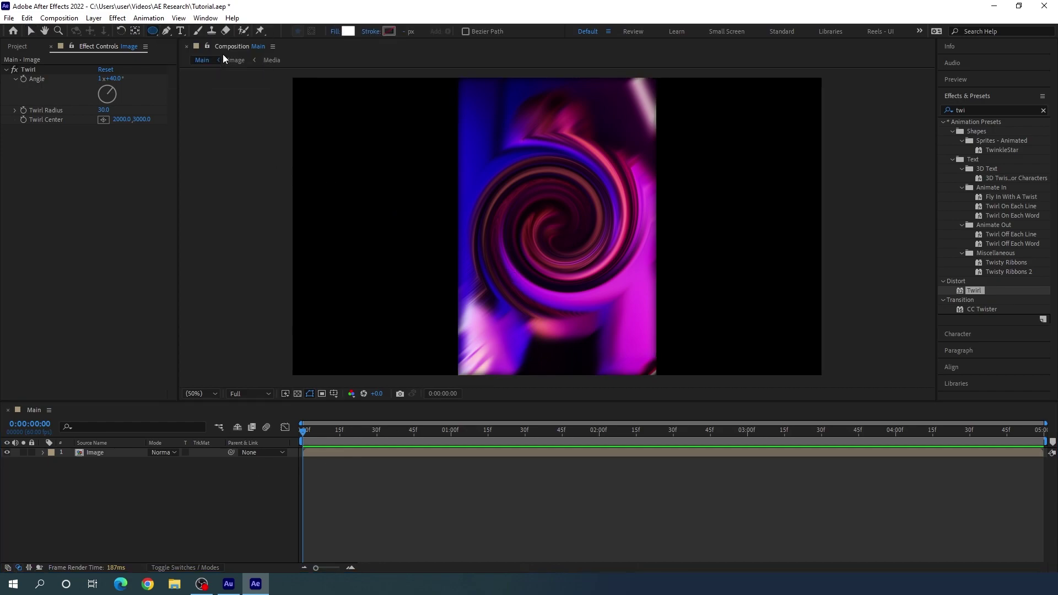
pyautogui.click(335, 31)
pyautogui.click(510, 324)
pyautogui.click(370, 31)
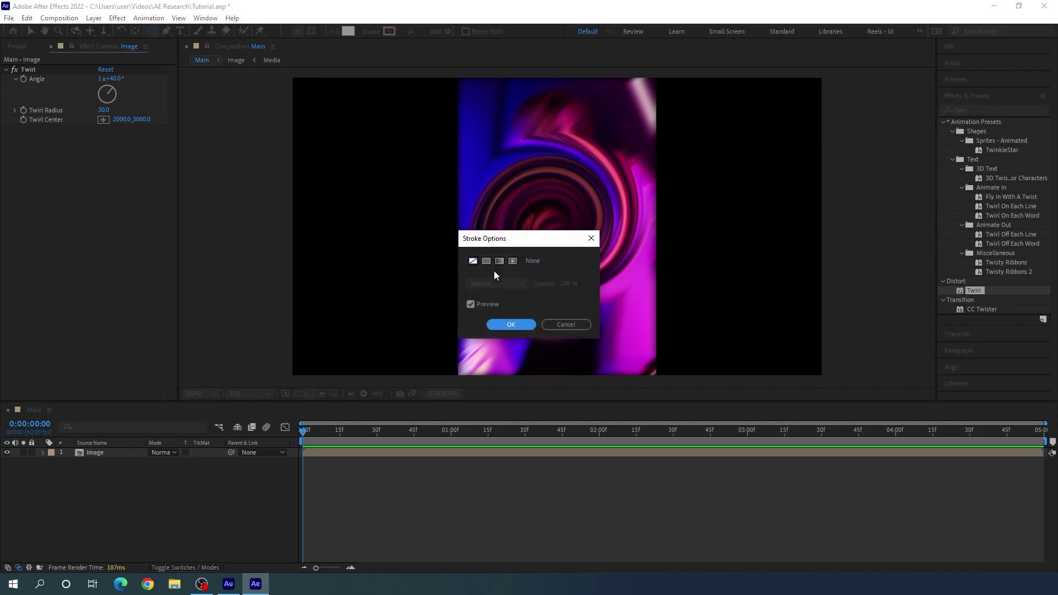
pyautogui.click(510, 324)
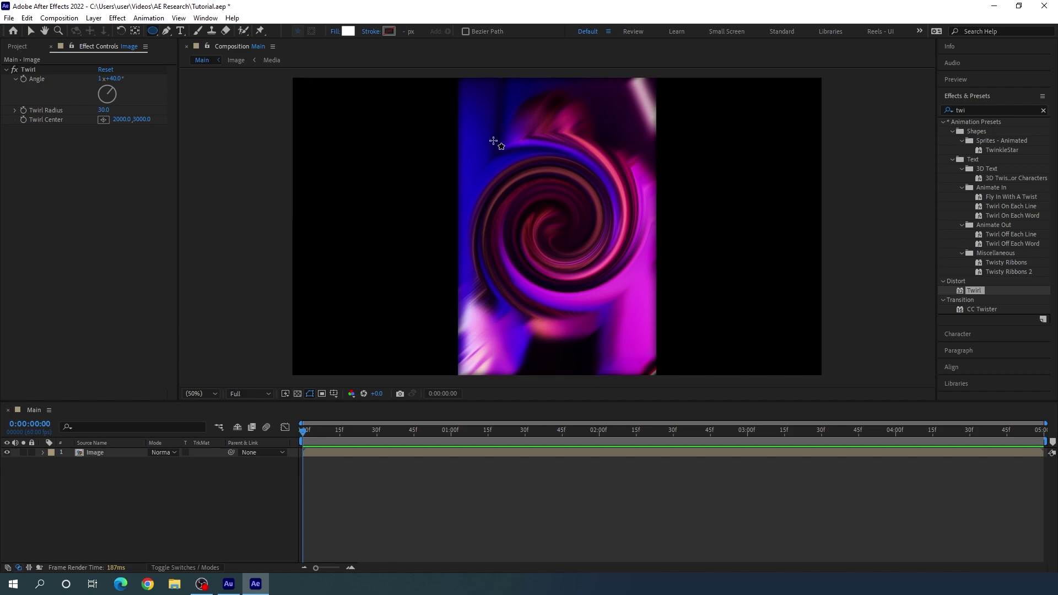
pyautogui.moveTo(556, 222); pyautogui.dragTo(558, 225)
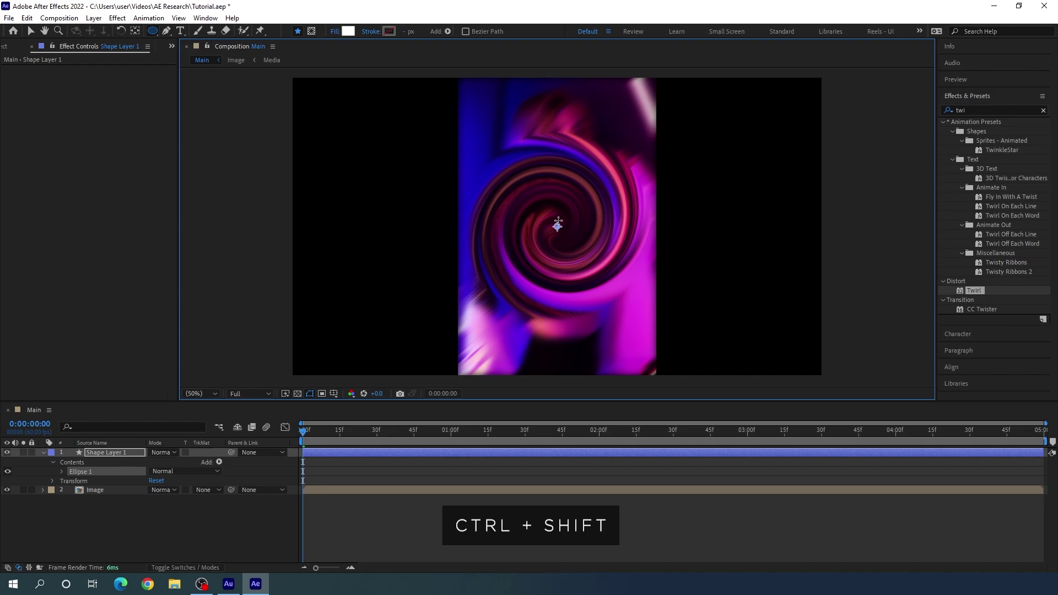
pyautogui.moveTo(557, 224); pyautogui.dragTo(651, 295)
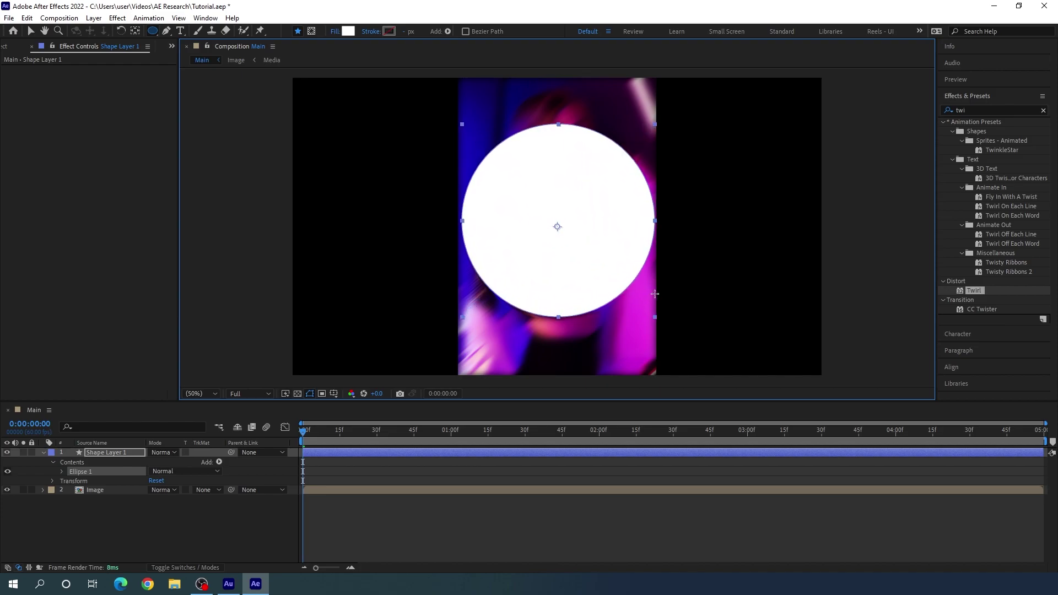
# - Rename the new shape layer to Matte
pyautogui.click(43, 451)
pyautogui.rightClick(106, 452)
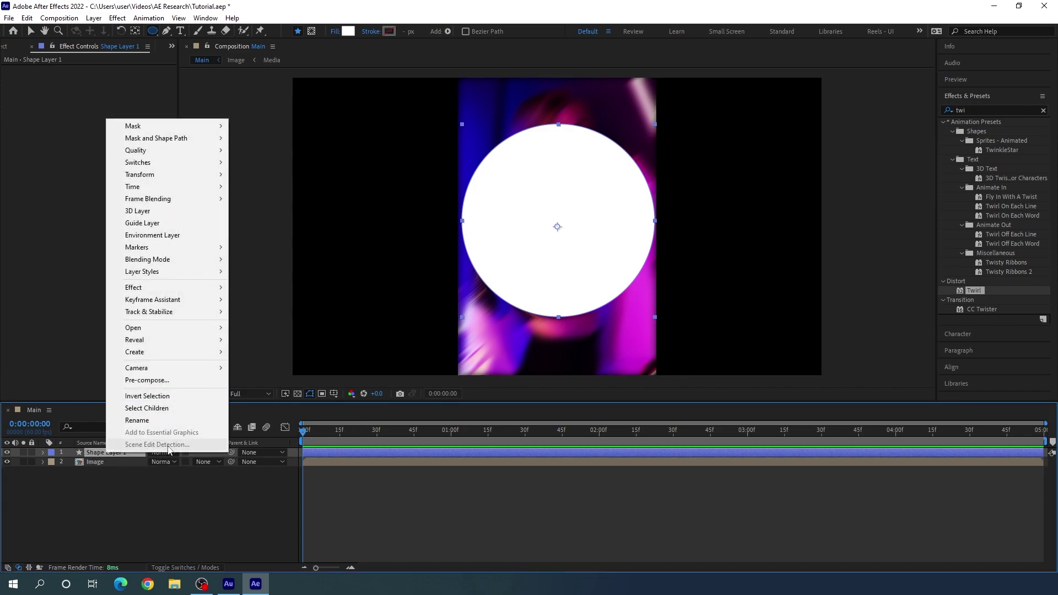
pyautogui.click(150, 421)
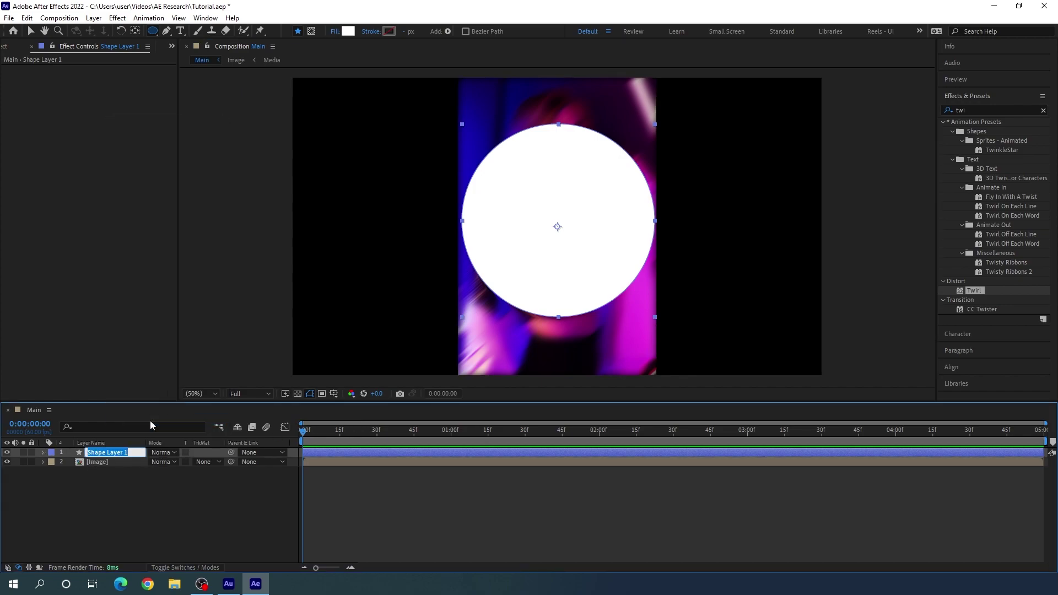
pyautogui.press('BackSpace')
pyautogui.write('Matte')
pyautogui.press('Return')
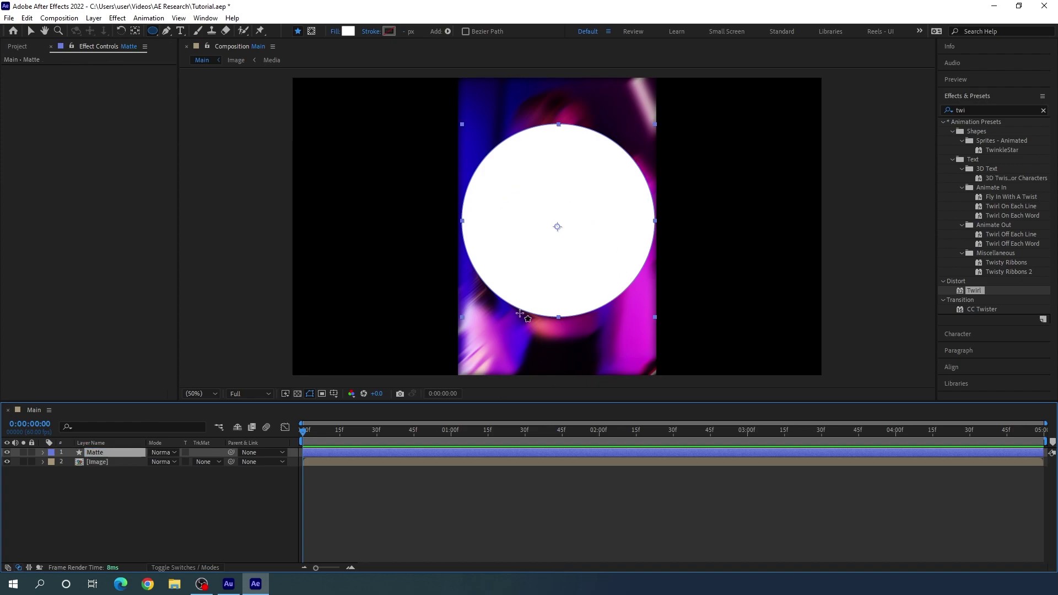
# - Center the Matte circle in the composition and set it as Image's Alpha Matte
pyautogui.click(30, 31)
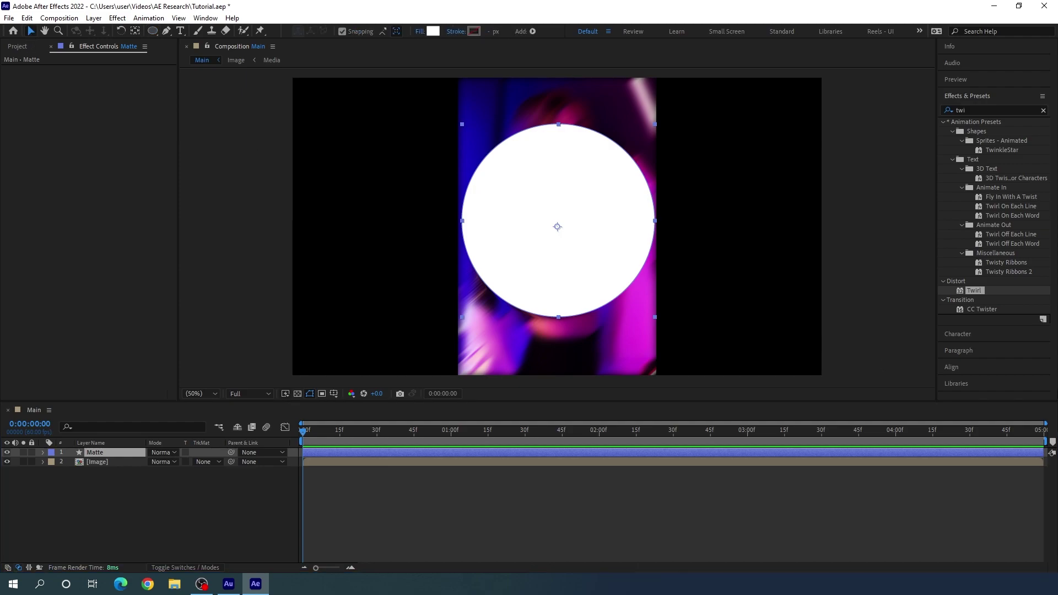
pyautogui.click(951, 367)
pyautogui.click(967, 175)
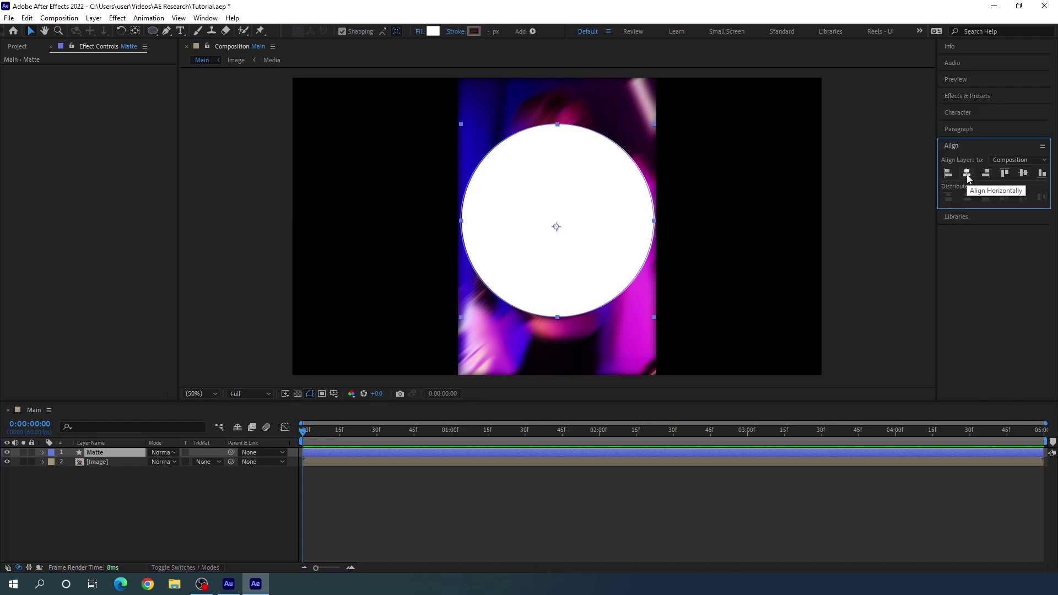
pyautogui.click(1026, 175)
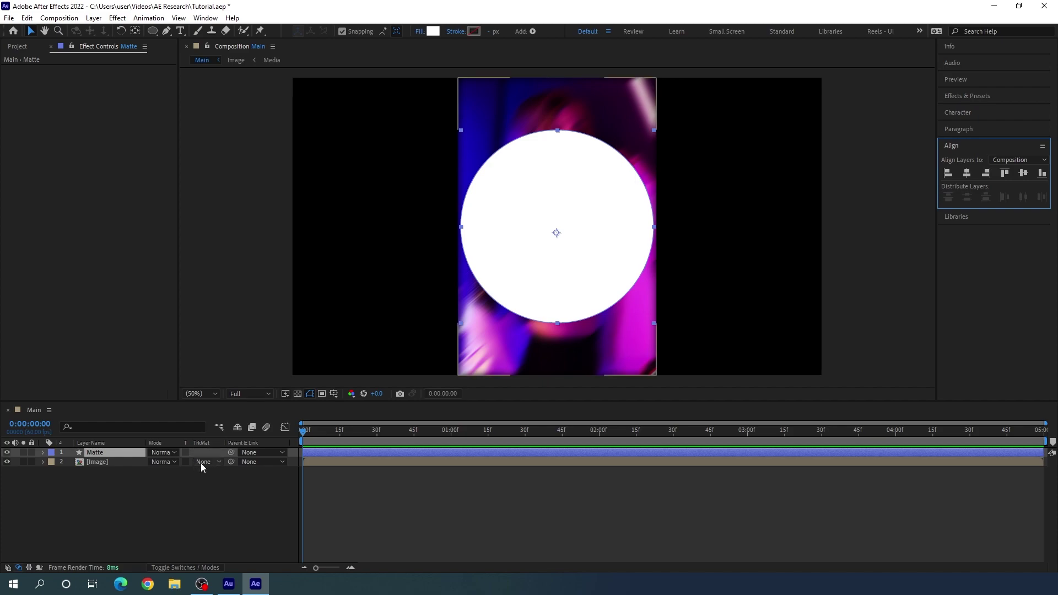
pyautogui.click(227, 504)
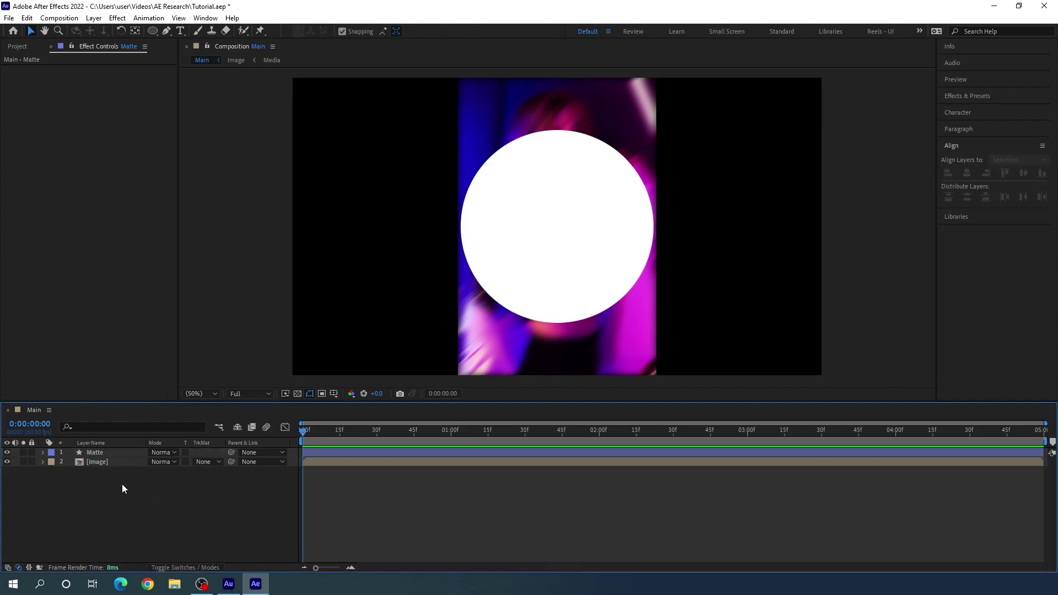
pyautogui.click(203, 462)
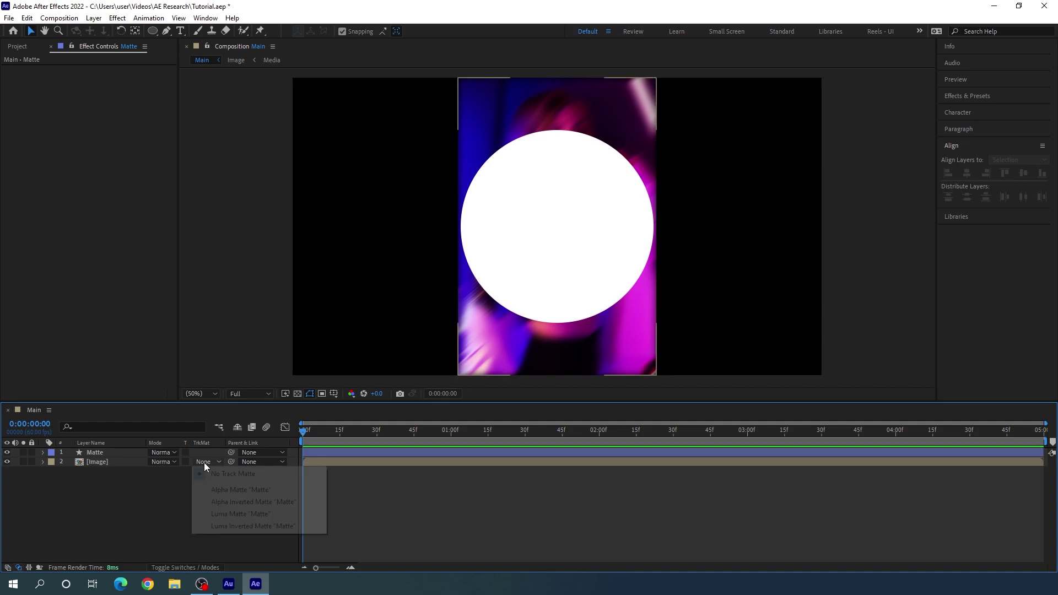
pyautogui.click(241, 490)
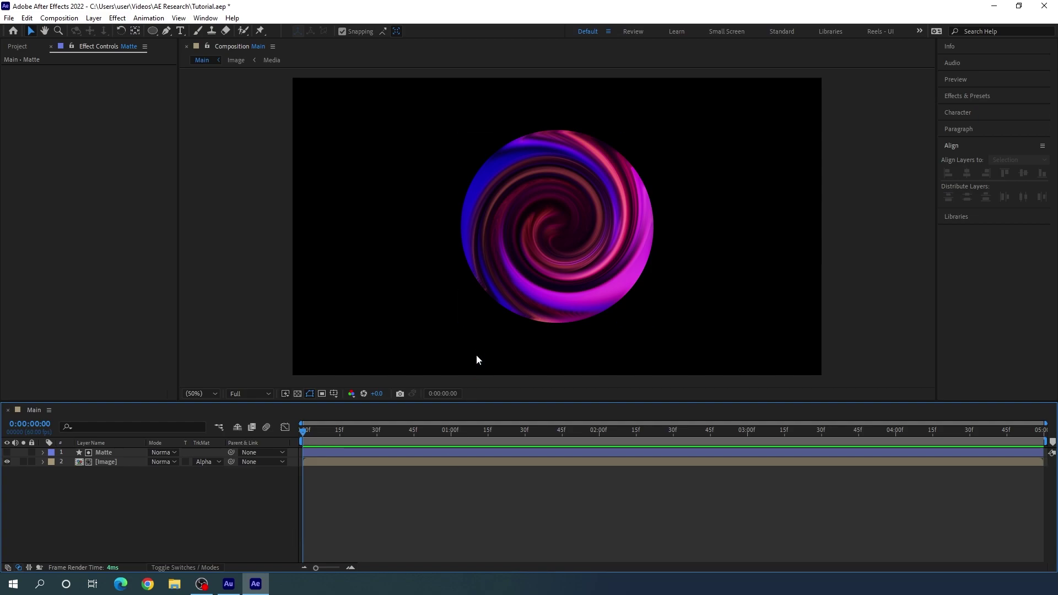
# - Add the expression time*20 to the Image layer's Rotation, preview the spin, and rewind to frame 0
pyautogui.click(112, 461)
pyautogui.press('r')
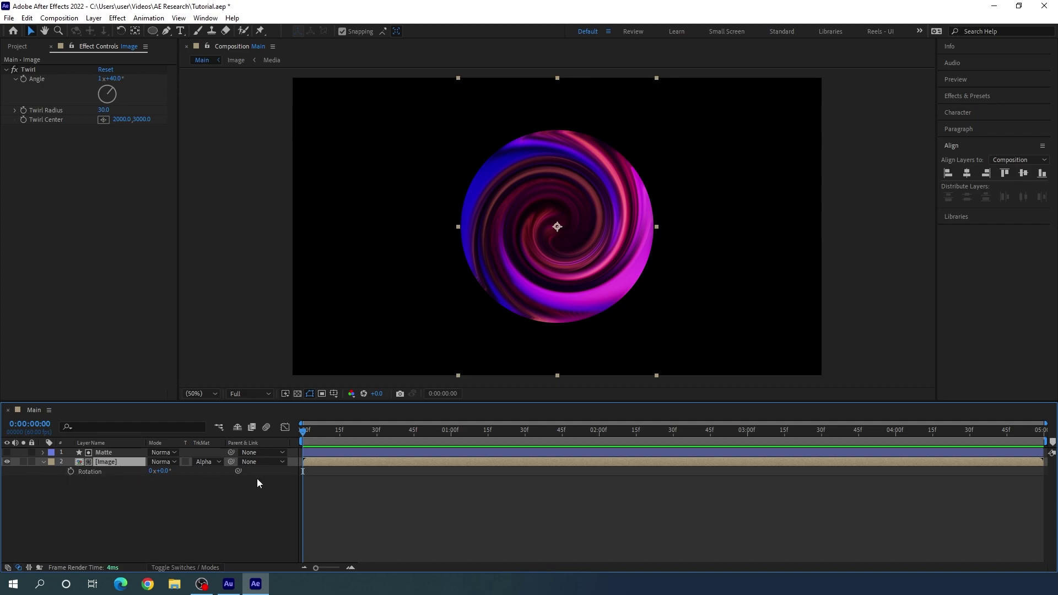
pyautogui.press('alt')
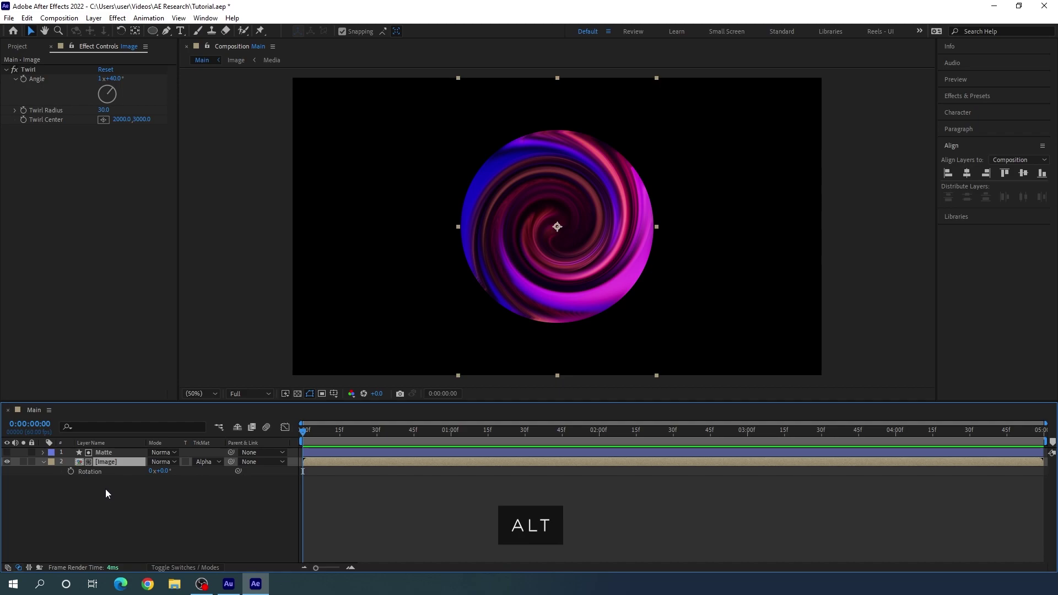
pyautogui.keyDown('alt'); pyautogui.click(71, 472); pyautogui.keyUp('alt')
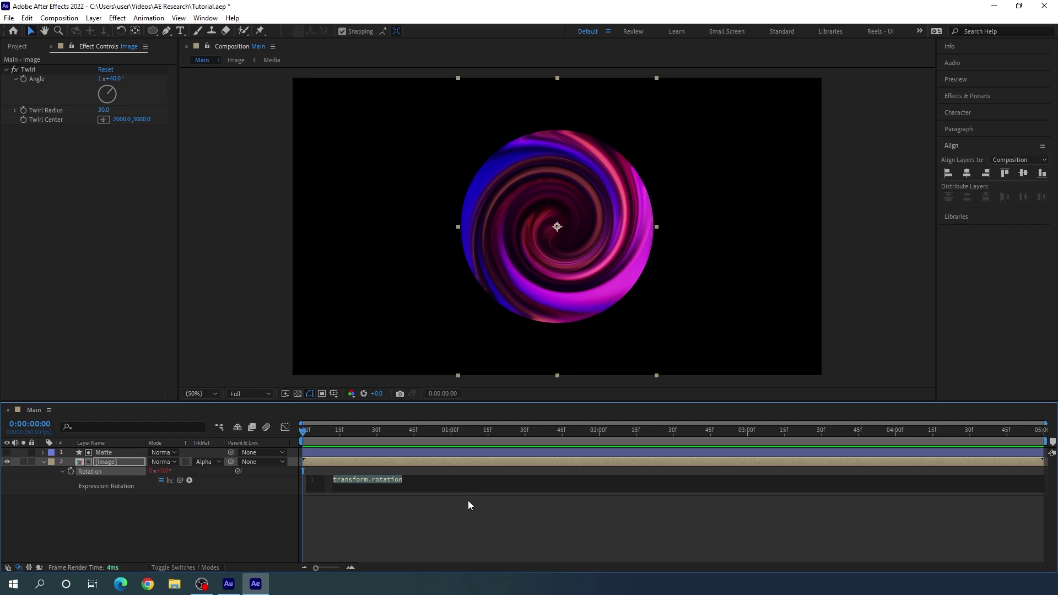
pyautogui.write('tim')
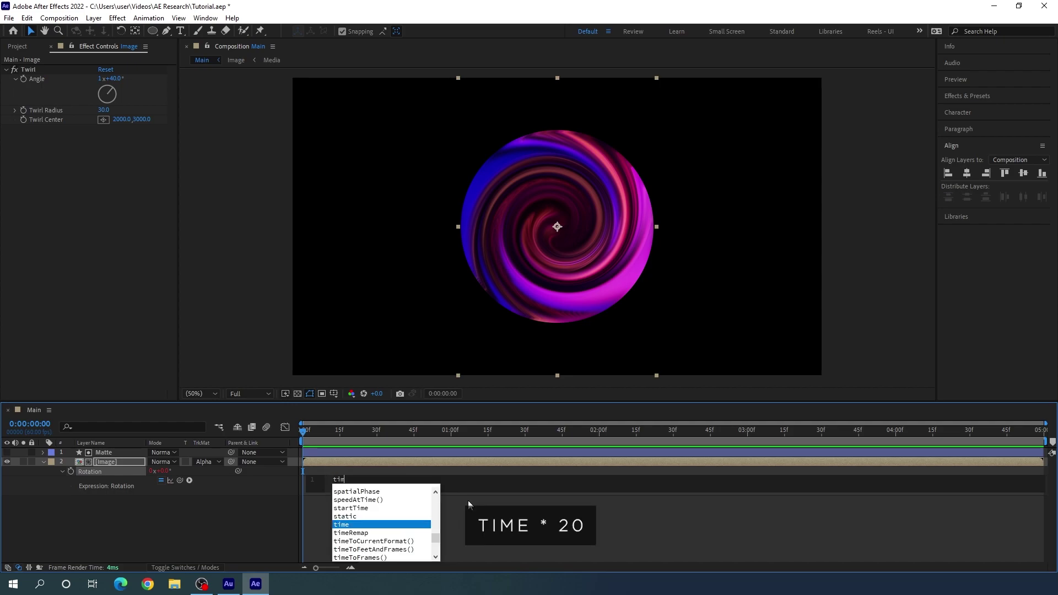
pyautogui.write('e*20')
pyautogui.press('KP_Enter')
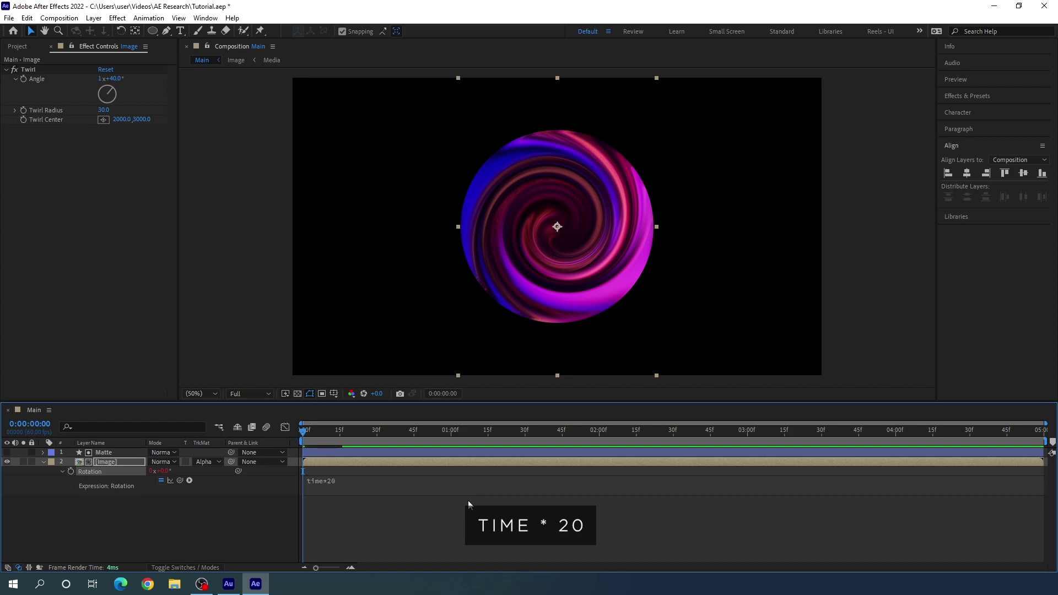
pyautogui.press('space')
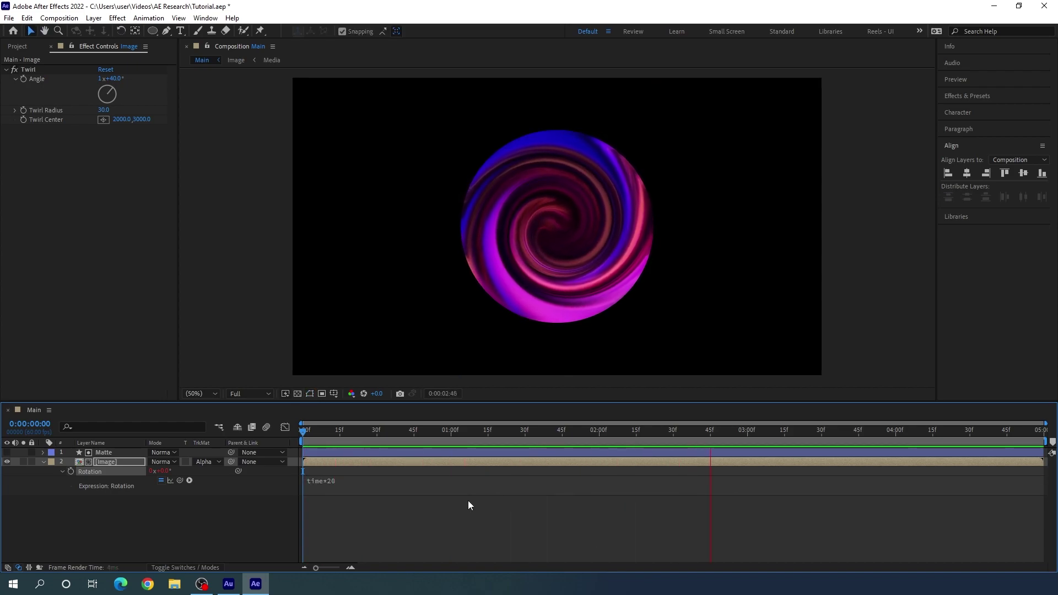
pyautogui.press('space')
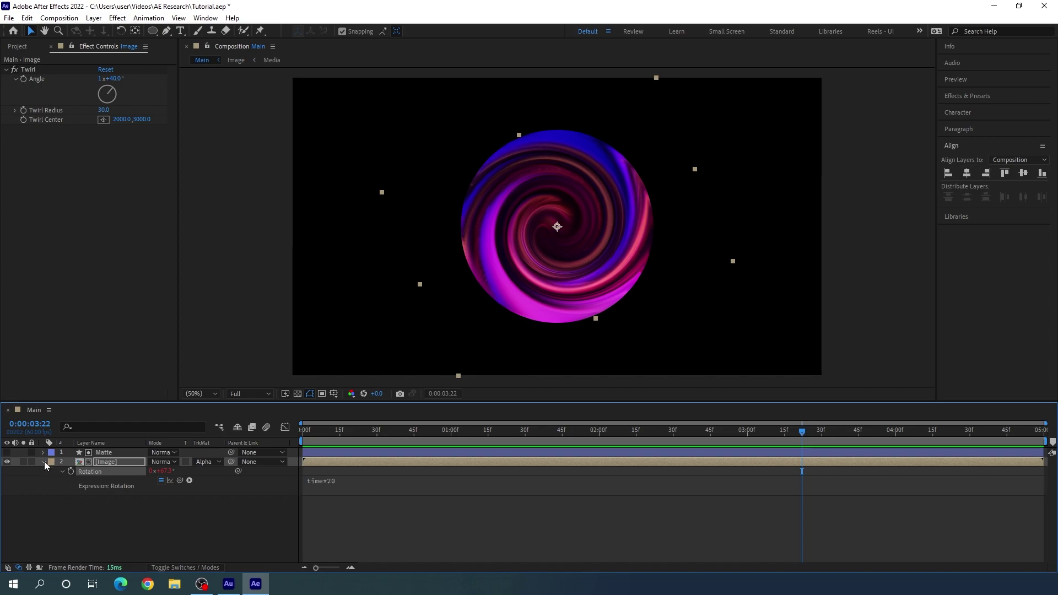
pyautogui.click(42, 462)
pyautogui.click(298, 433)
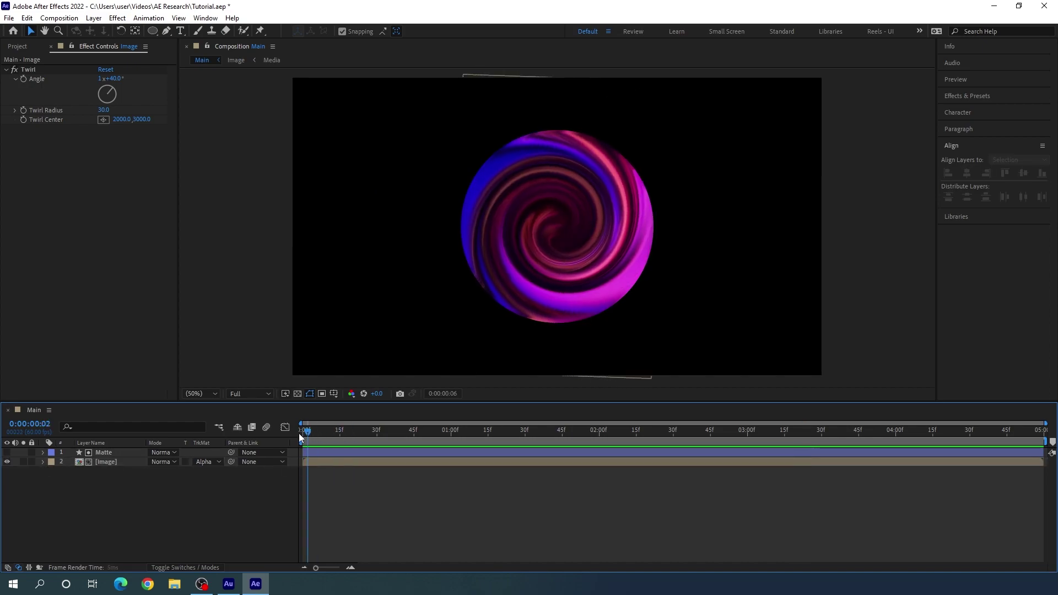
# - Pre-compose the Matte and Image layers into a new composition named Ani
pyautogui.hotkey('ctrl', 'a')
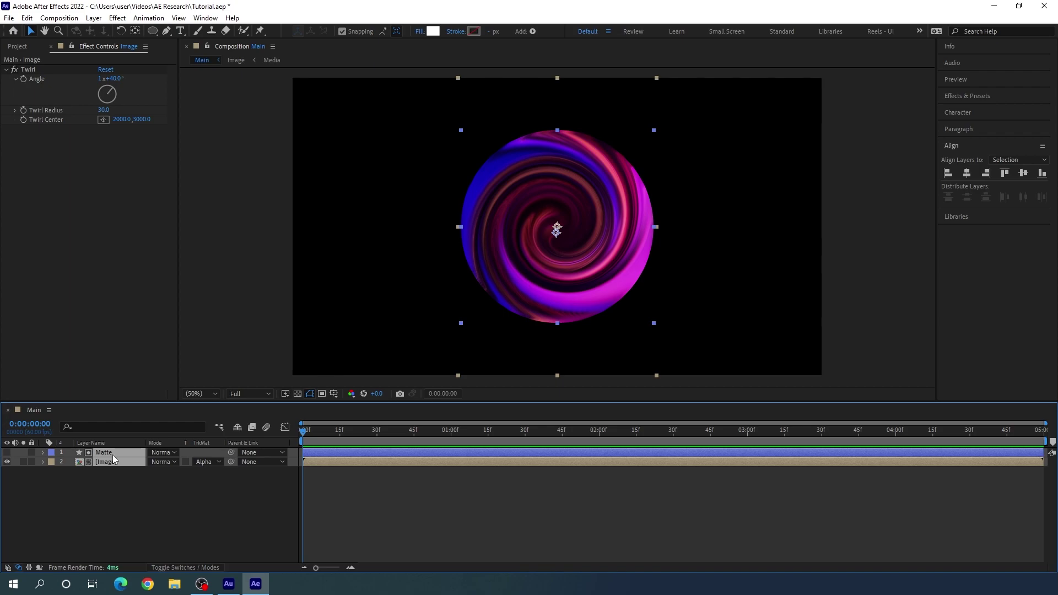
pyautogui.rightClick(113, 454)
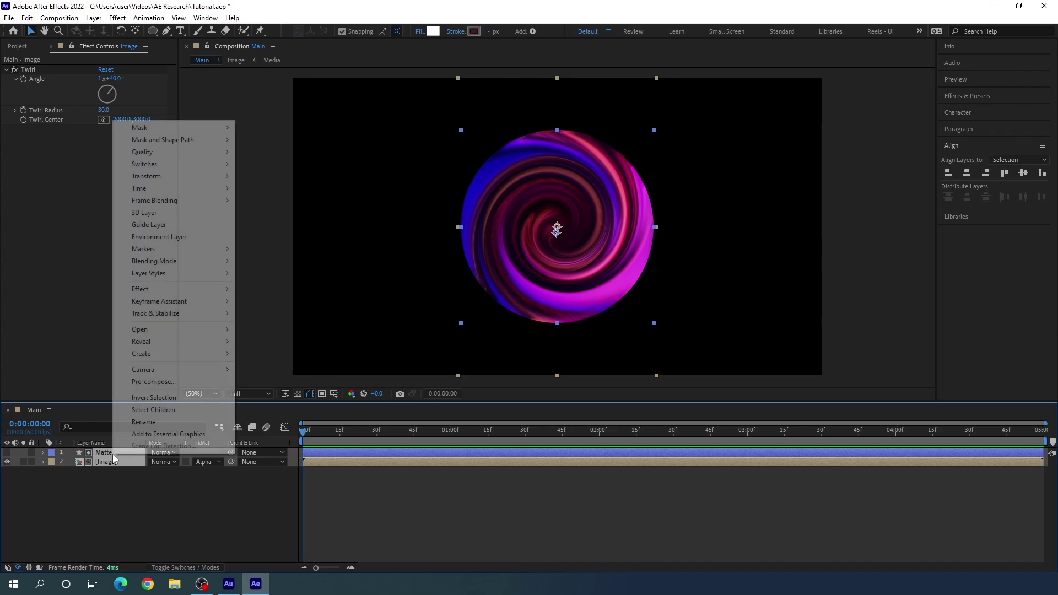
pyautogui.click(185, 381)
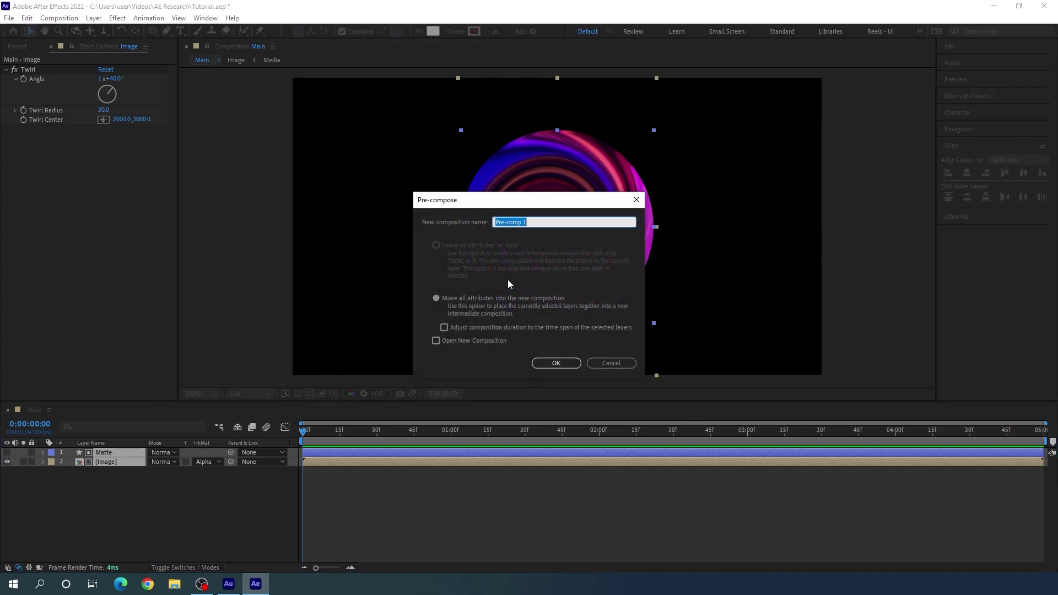
pyautogui.write('Ani')
pyautogui.click(562, 363)
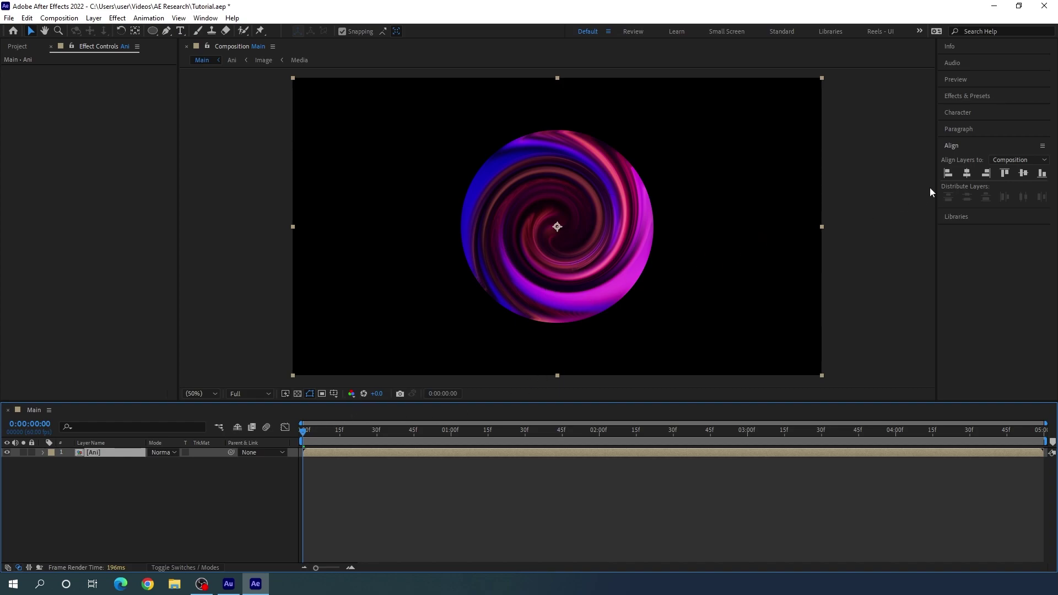
# - Apply the Optics Compensation effect to the Ani layer
pyautogui.click(985, 99)
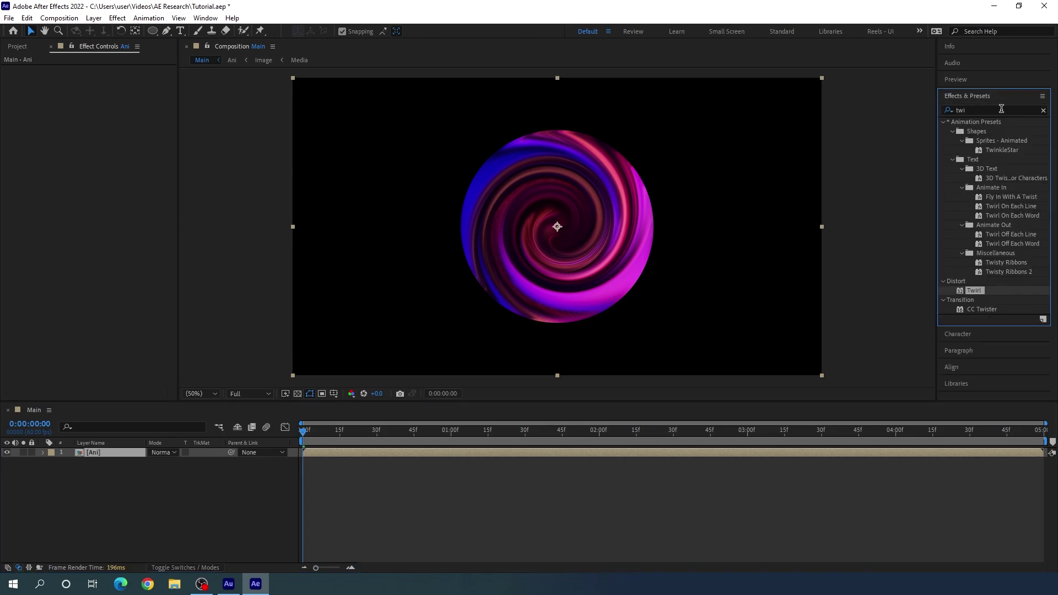
pyautogui.click(1033, 108)
pyautogui.write('o')
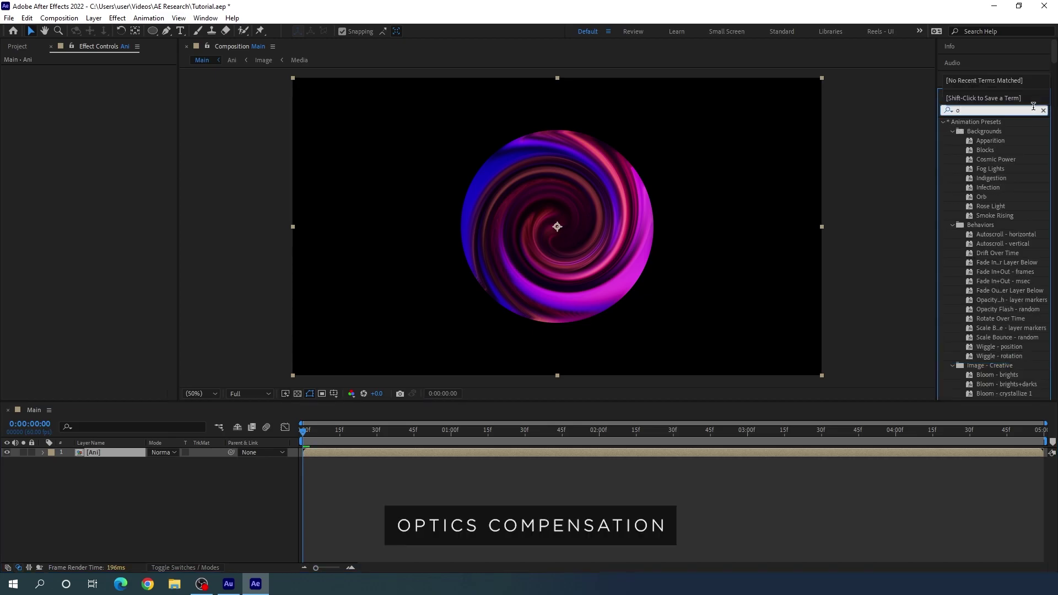
pyautogui.write('pt')
pyautogui.click(985, 169)
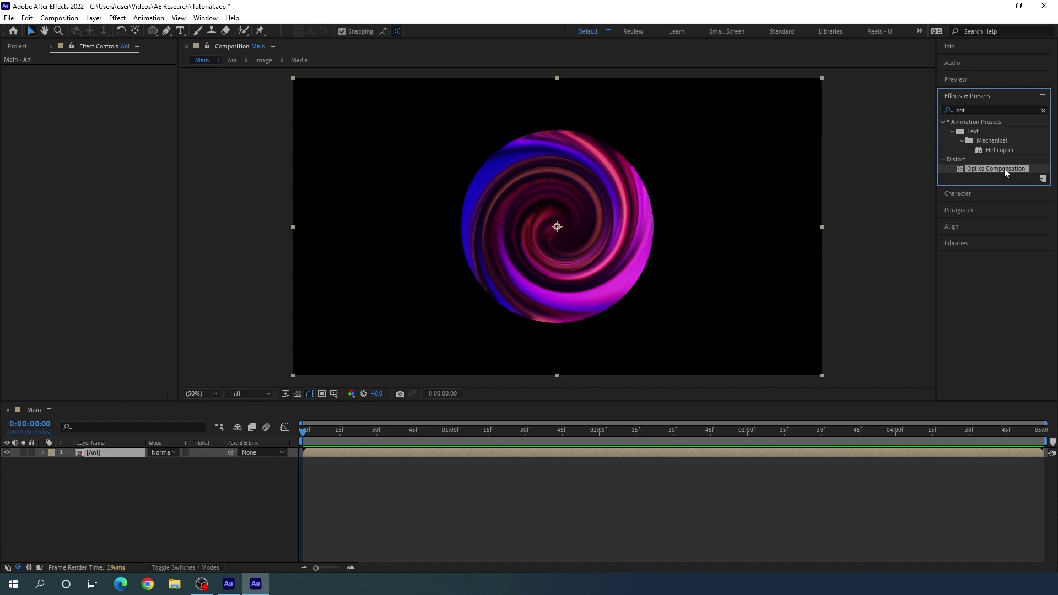
pyautogui.moveTo(1004, 167); pyautogui.dragTo(113, 455)
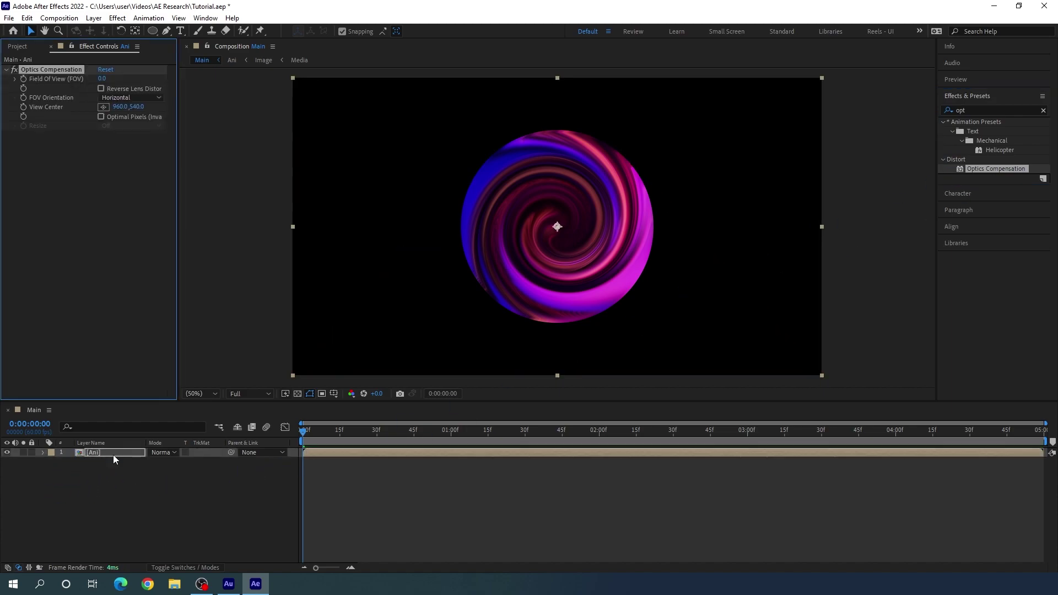
# - Enable Reverse Lens Distortion and set Field Of View to 150
pyautogui.click(101, 88)
pyautogui.click(102, 79)
pyautogui.write('4.5')
pyautogui.press('Return')
pyautogui.click(105, 78)
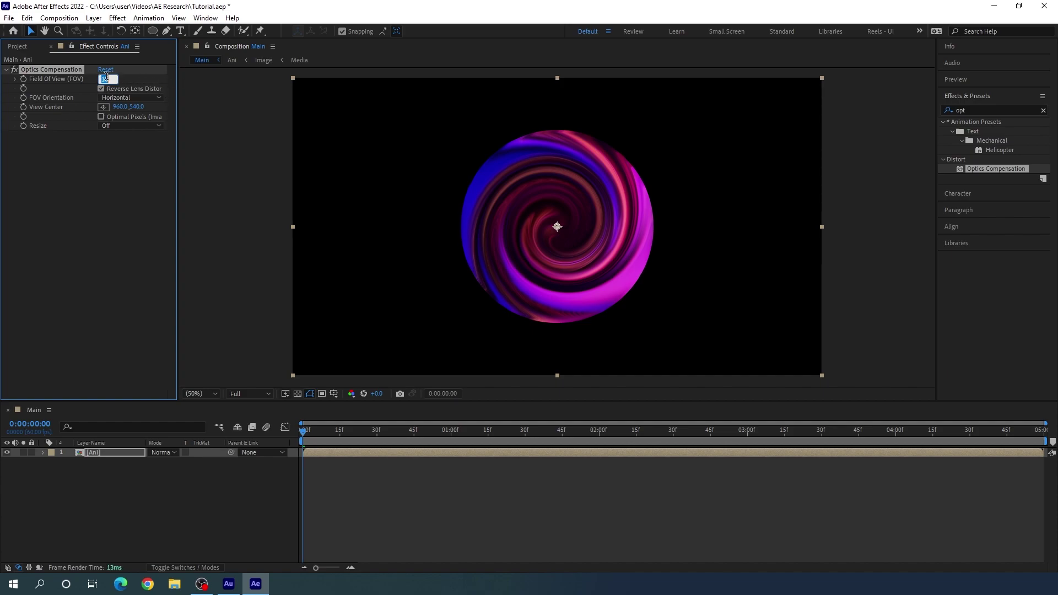
pyautogui.write('150')
pyautogui.press('Return')
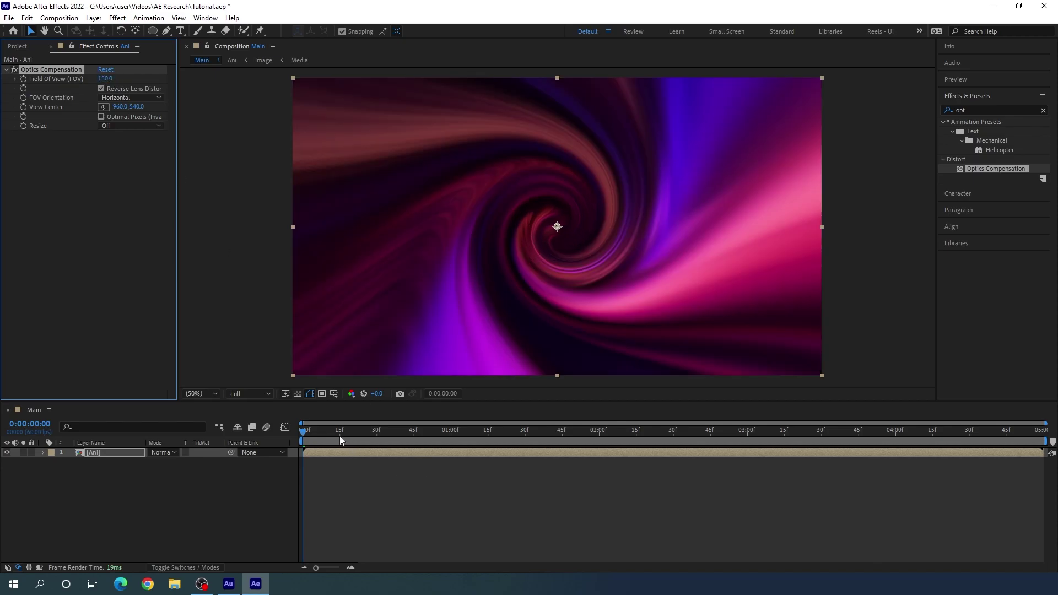
# - Preview the warped swirl animation, keeping Field Of View at 150, and return to the first frame
pyautogui.press('space')
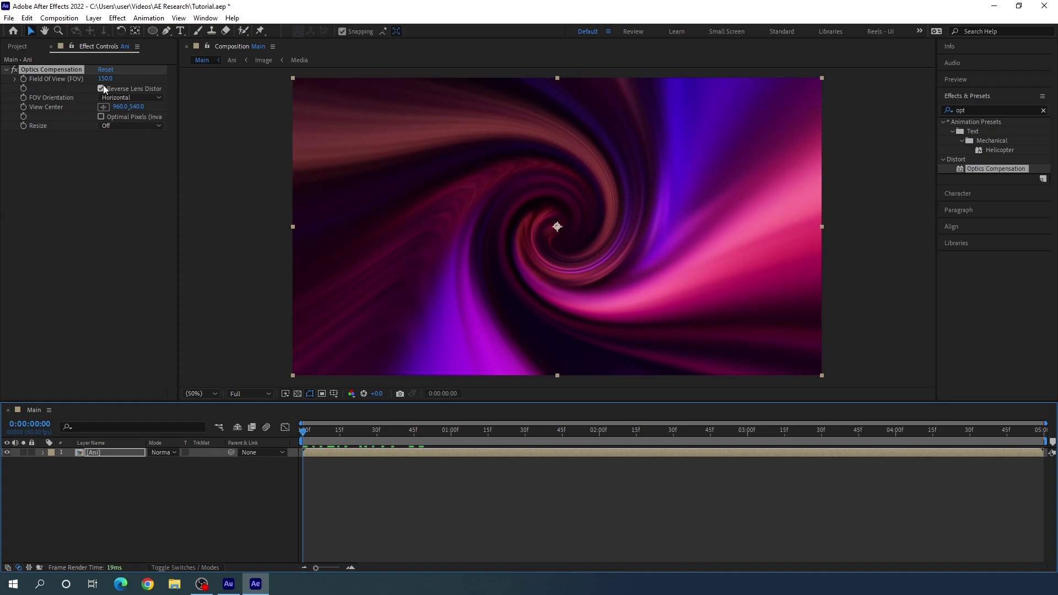
pyautogui.click(24, 80)
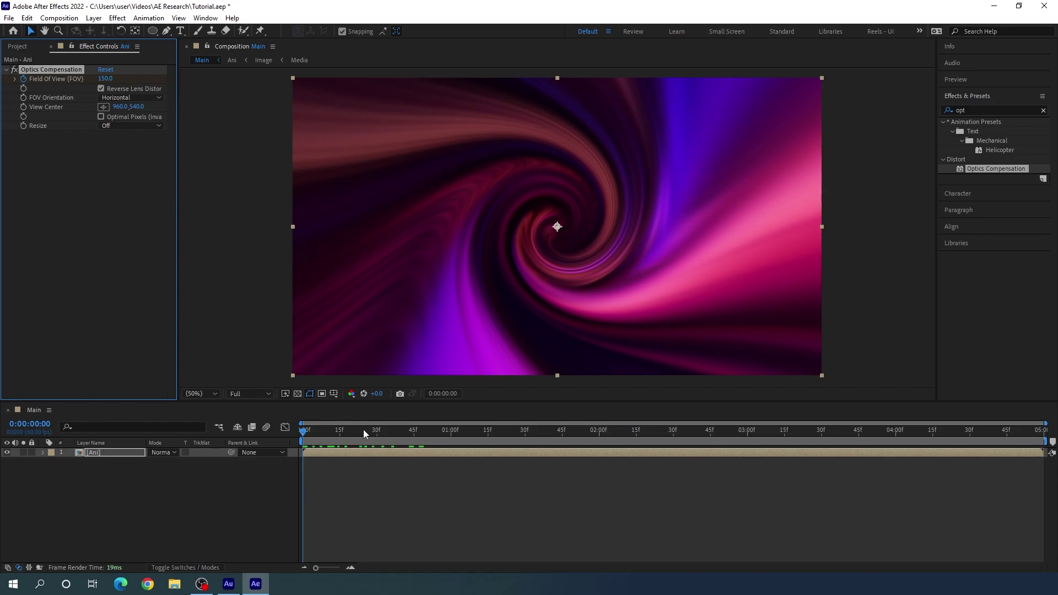
pyautogui.moveTo(344, 430); pyautogui.dragTo(1041, 430)
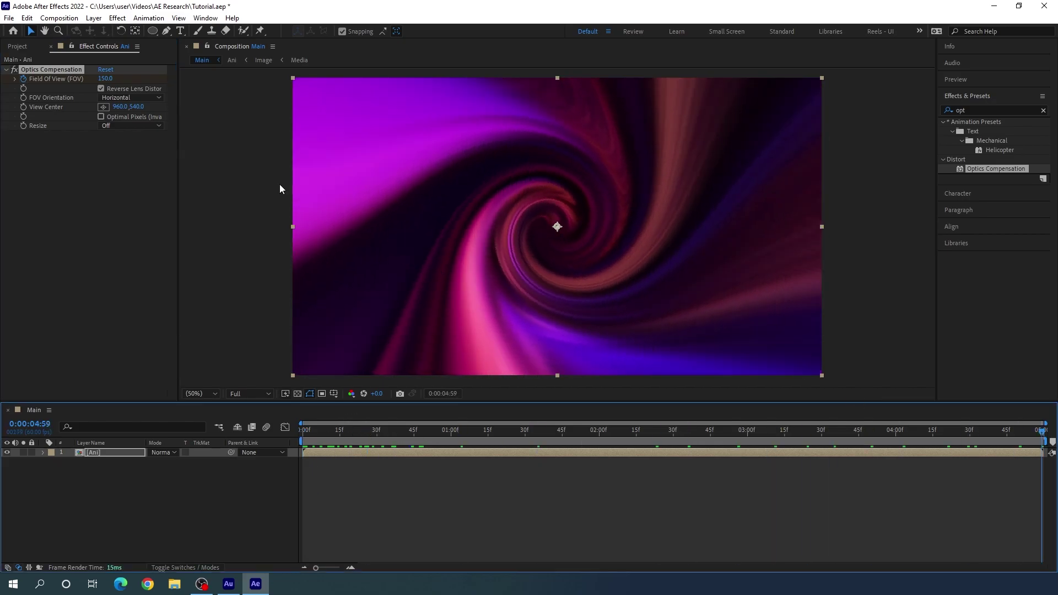
pyautogui.click(109, 78)
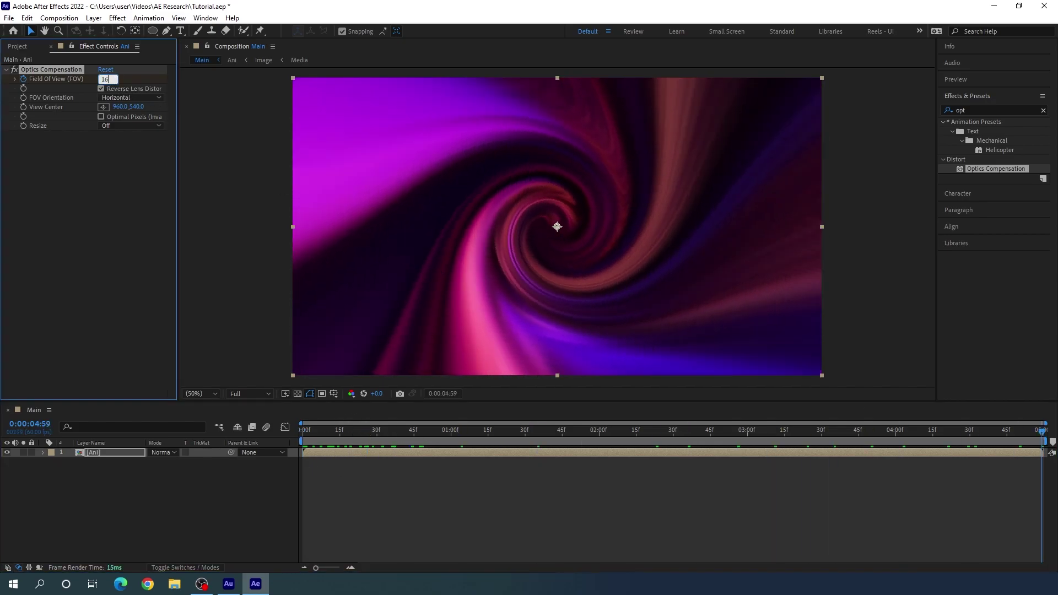
pyautogui.press('Return')
pyautogui.click(303, 435)
pyautogui.moveTo(303, 435); pyautogui.dragTo(789, 432)
pyautogui.moveTo(681, 435); pyautogui.dragTo(288, 424)
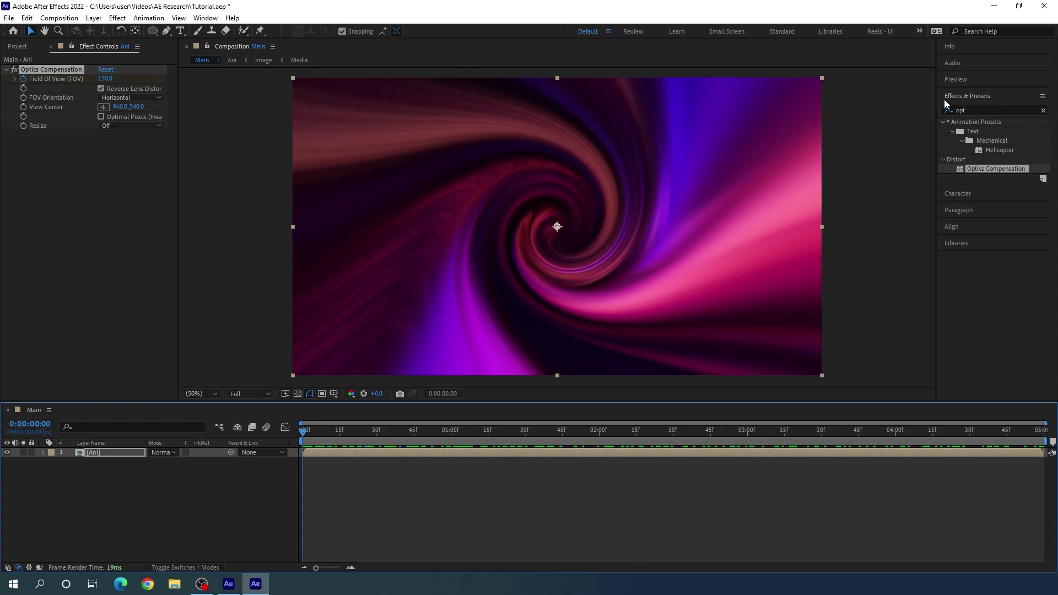
# - Find the Glow effect in Effects & Presets and apply it to the swirl layer
pyautogui.click(1043, 110)
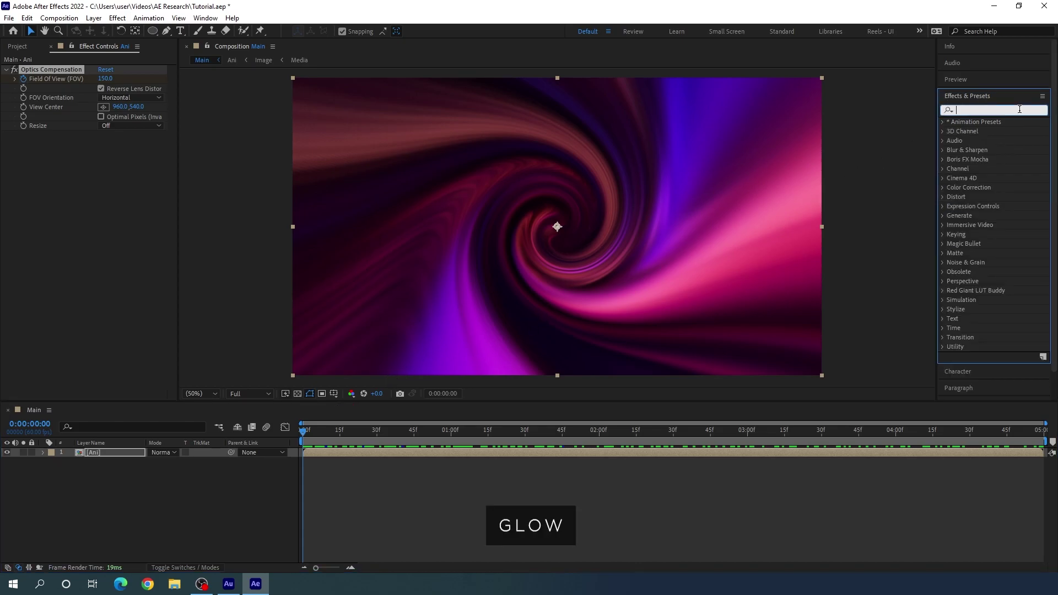
pyautogui.write('glow')
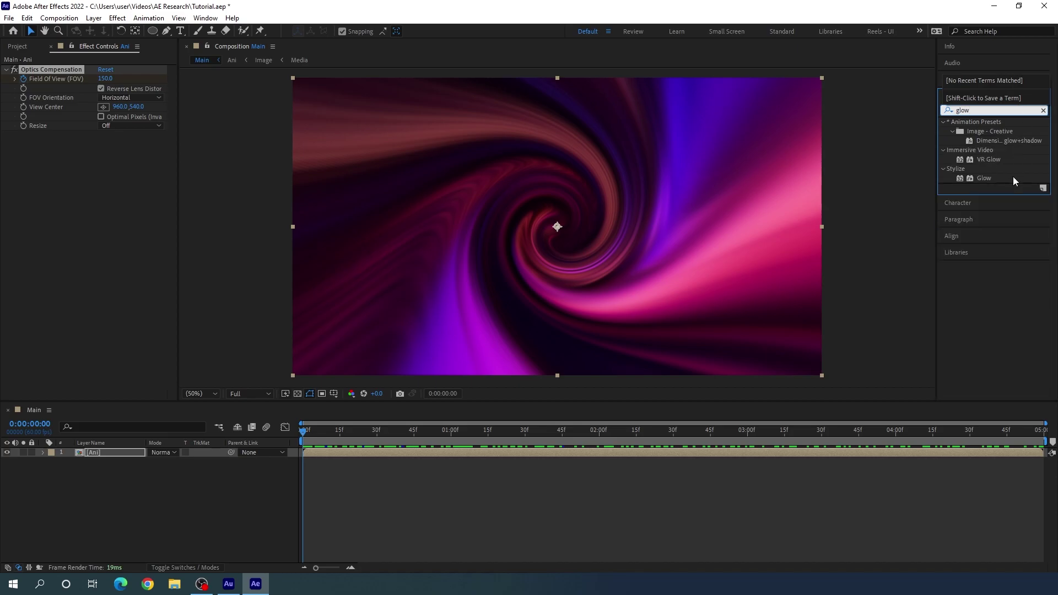
pyautogui.moveTo(984, 179); pyautogui.dragTo(594, 306)
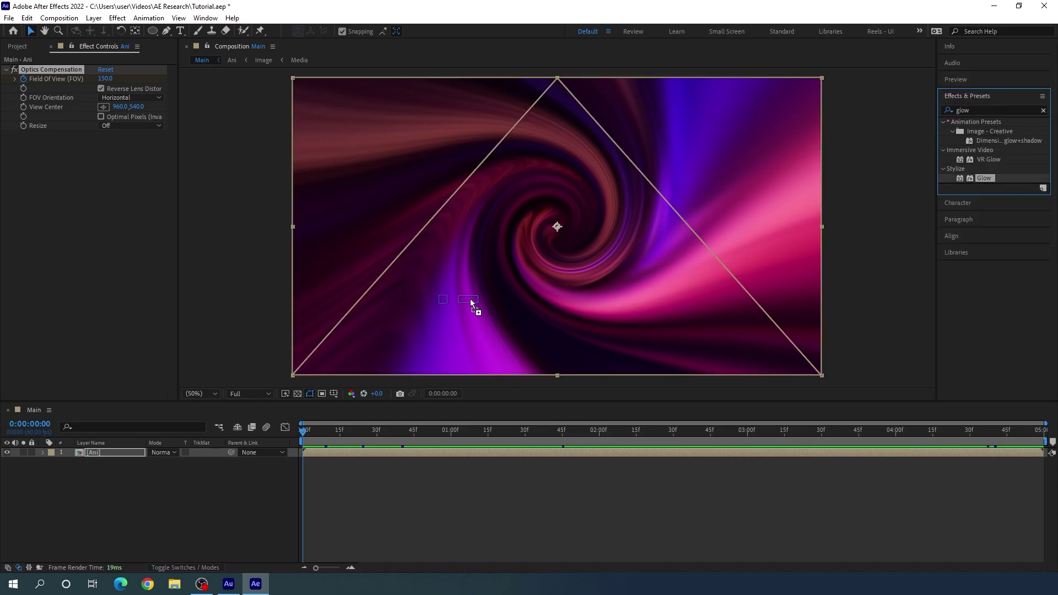
pyautogui.moveTo(477, 292); pyautogui.dragTo(477, 293)
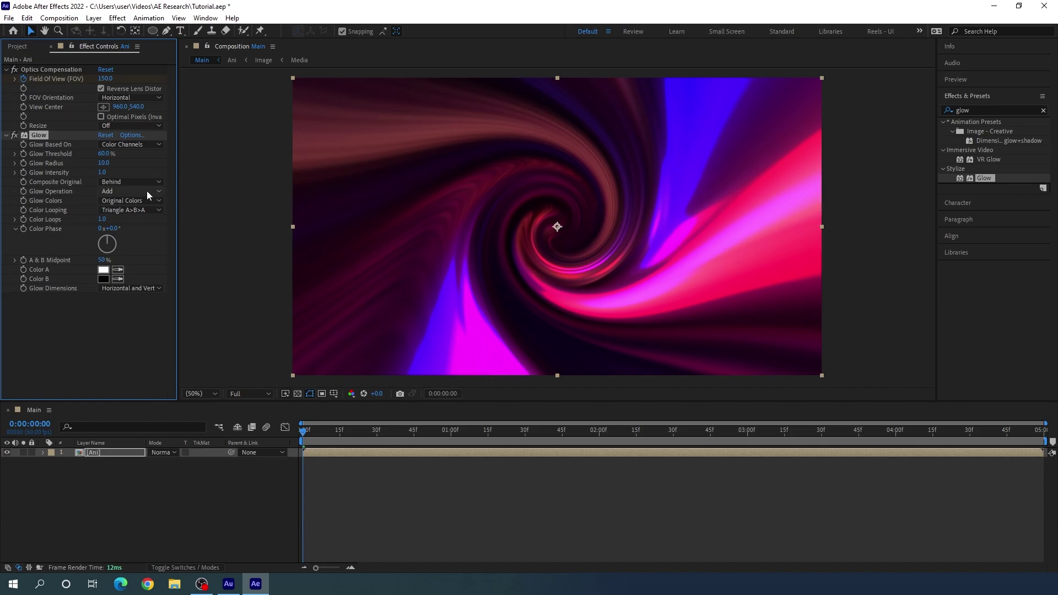
# - Set Glow Radius to 500, check the swirl over time, and collapse the Glow effect
pyautogui.moveTo(104, 163); pyautogui.dragTo(105, 164)
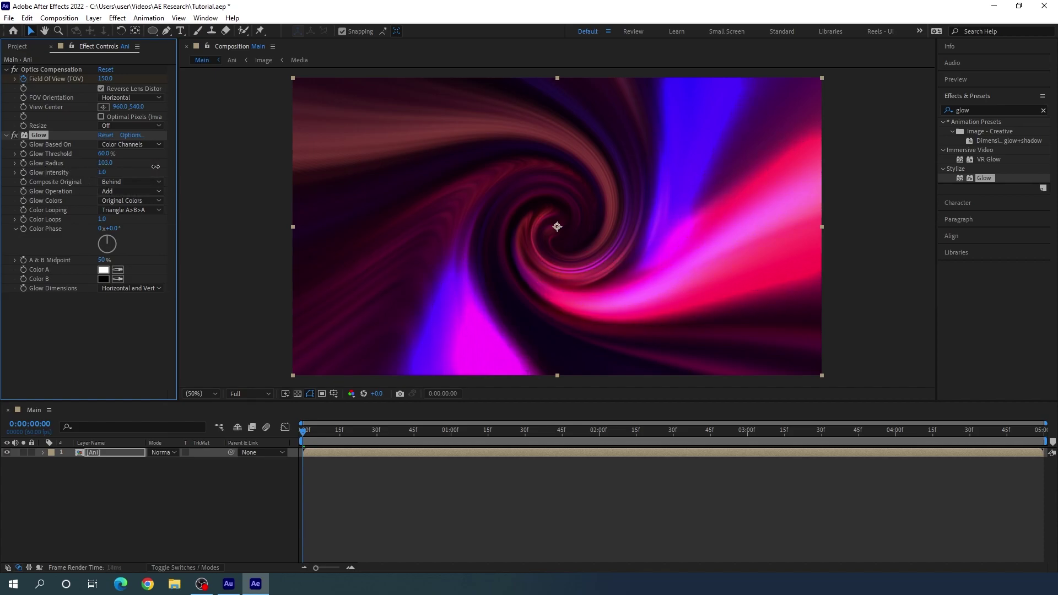
pyautogui.click(106, 163)
pyautogui.write('500')
pyautogui.press('Return')
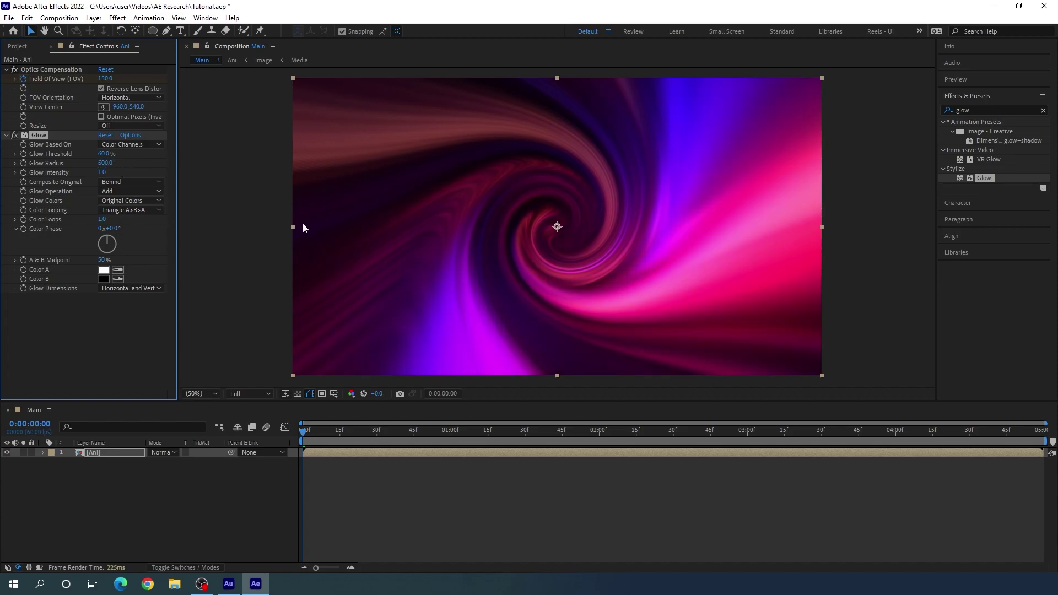
pyautogui.moveTo(352, 436); pyautogui.dragTo(301, 402)
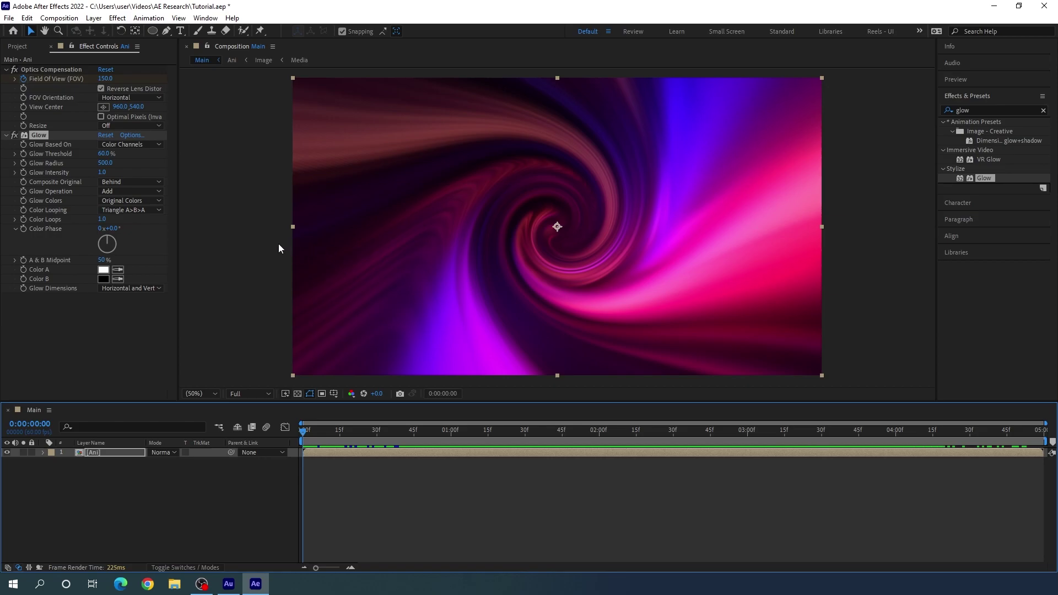
pyautogui.click(54, 69)
pyautogui.click(6, 135)
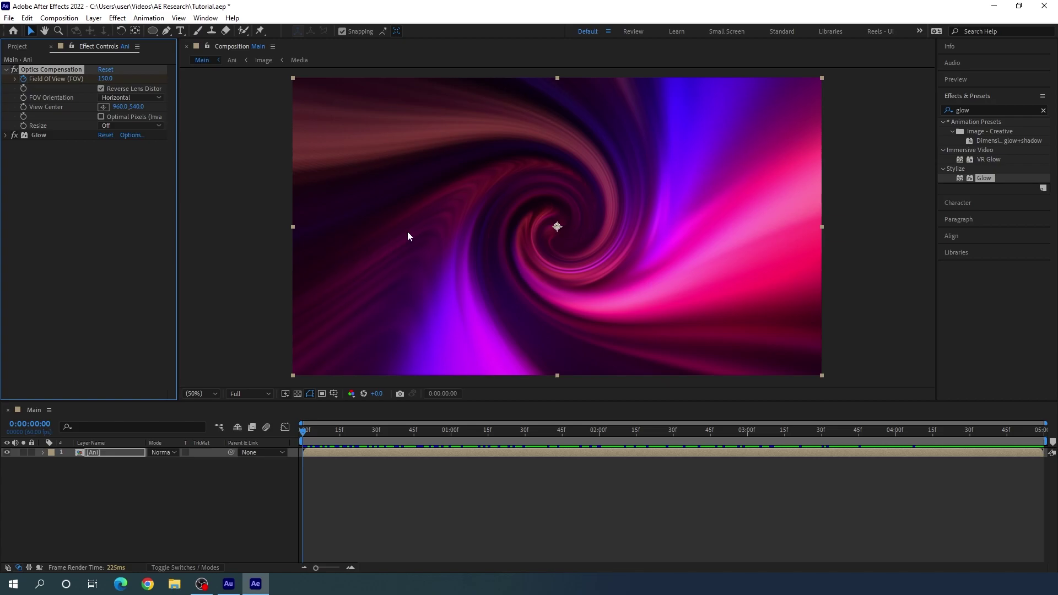
# - Move the Optics Compensation View Center to about 891, 556, then return the playhead to 0:00
pyautogui.moveTo(119, 110); pyautogui.dragTo(172, 117)
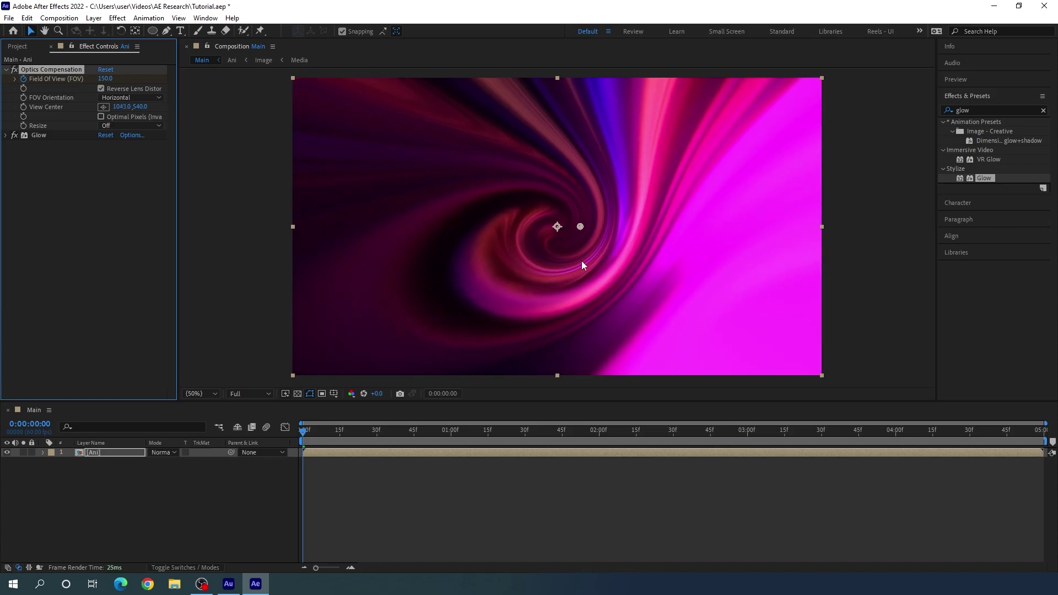
pyautogui.moveTo(319, 435); pyautogui.dragTo(573, 418)
pyautogui.moveTo(576, 228); pyautogui.dragTo(522, 227)
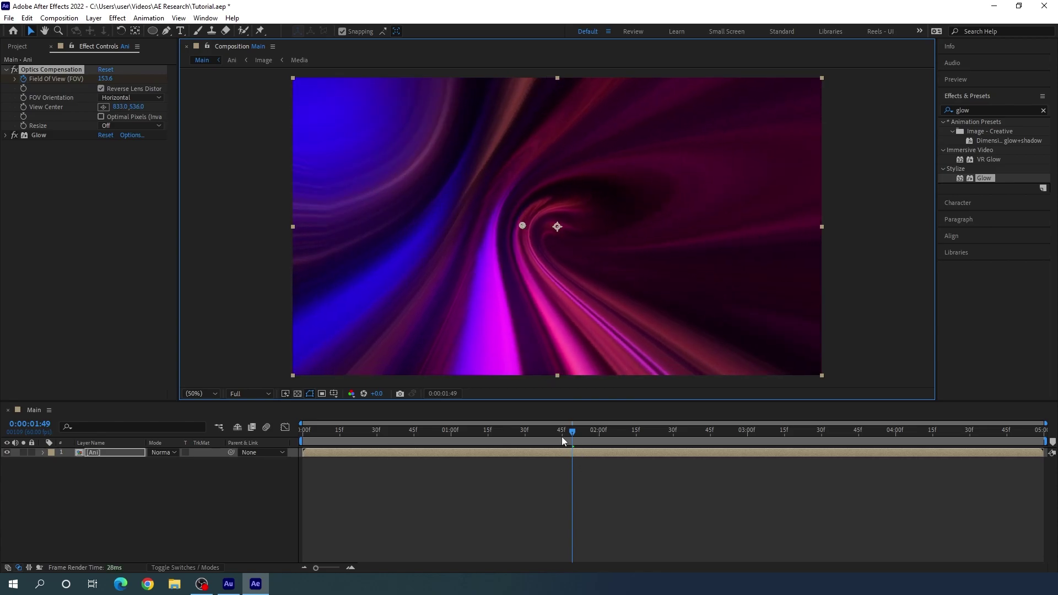
pyautogui.moveTo(568, 435); pyautogui.dragTo(682, 429)
pyautogui.moveTo(522, 227)
pyautogui.mouseDown()
pyautogui.moveTo(515, 250)
pyautogui.moveTo(533, 214)
pyautogui.mouseUp()
pyautogui.moveTo(542, 234); pyautogui.dragTo(538, 234)
pyautogui.moveTo(630, 425); pyautogui.dragTo(300, 404)
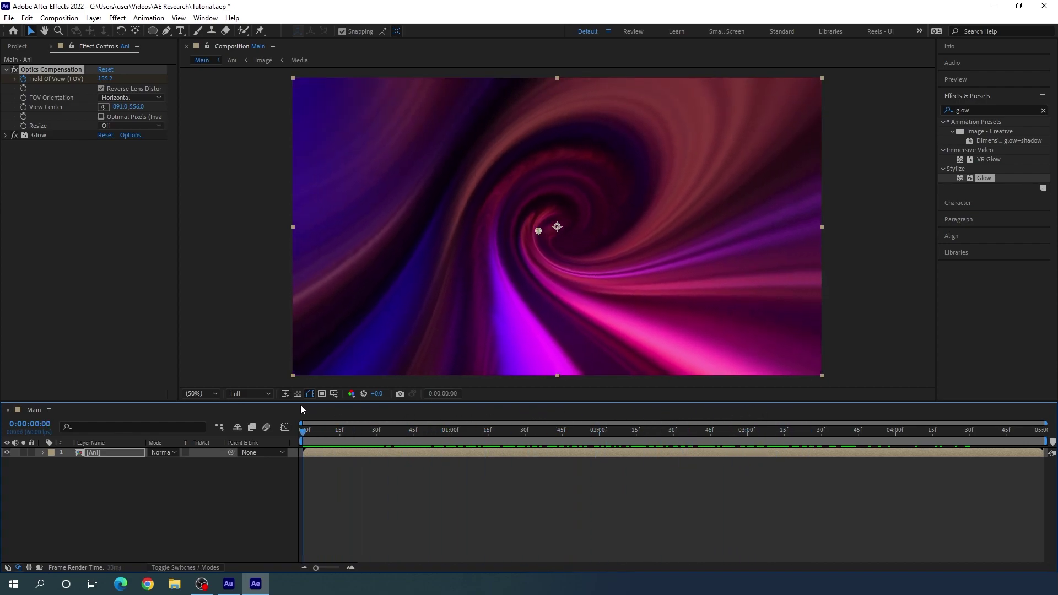
pyautogui.click(237, 477)
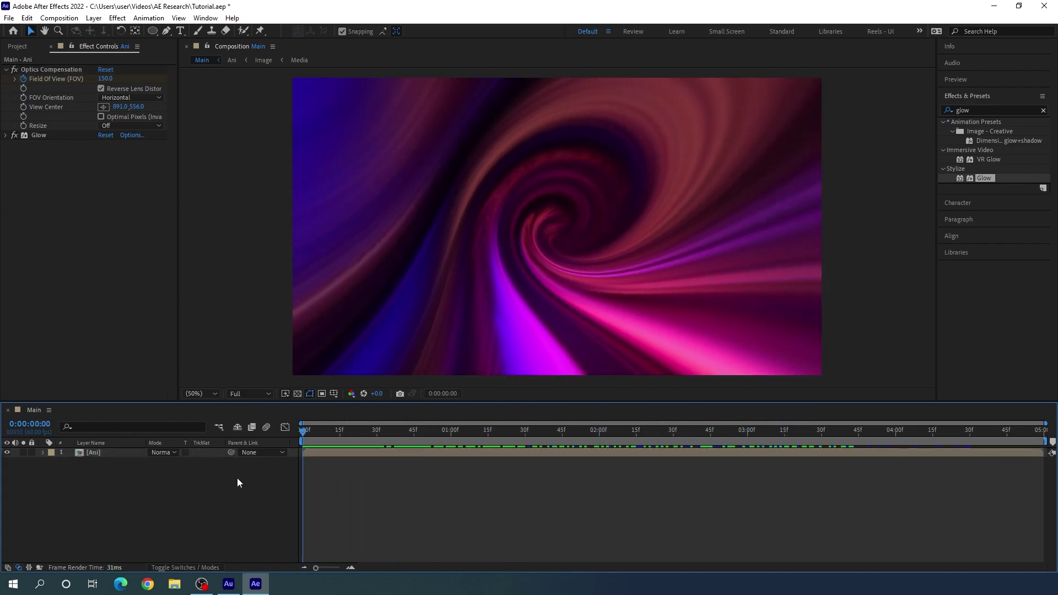
# - Set the Type tool to white Arkitech Light at 90 px and start a text layer at the swirl's centre
pyautogui.click(180, 31)
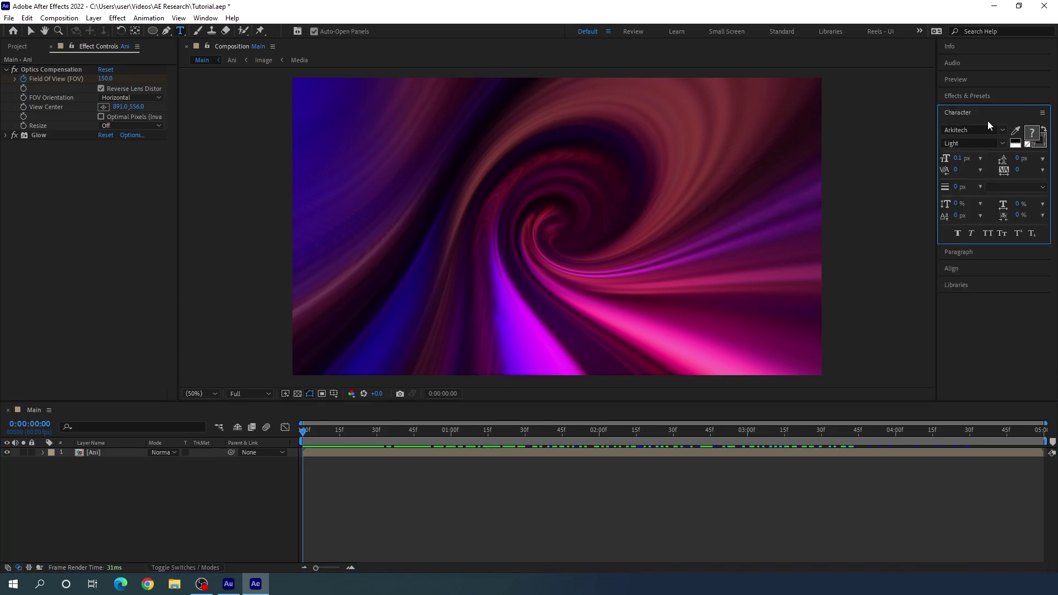
pyautogui.click(205, 19)
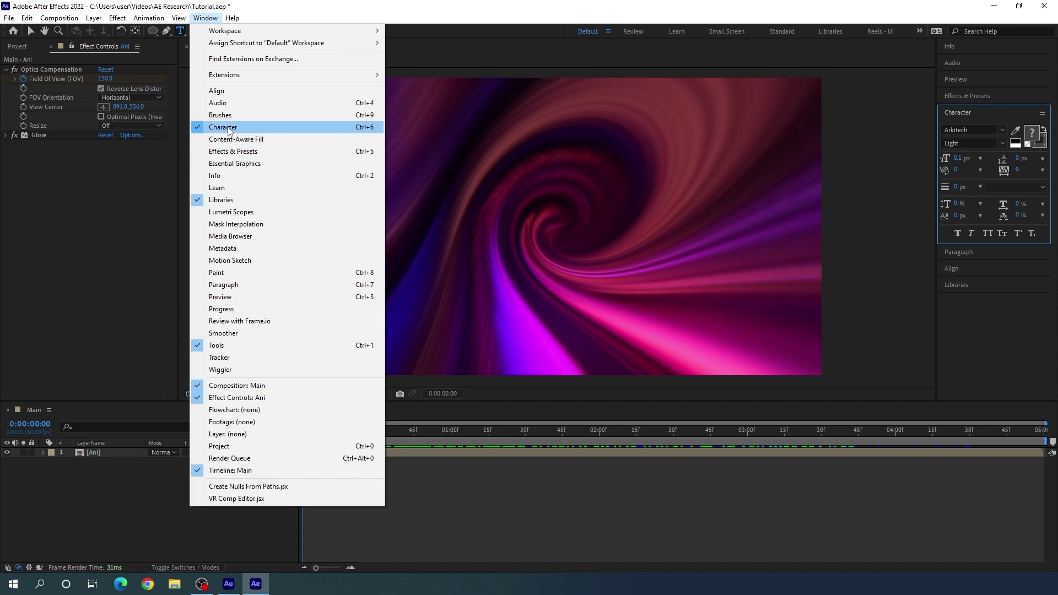
pyautogui.click(389, 5)
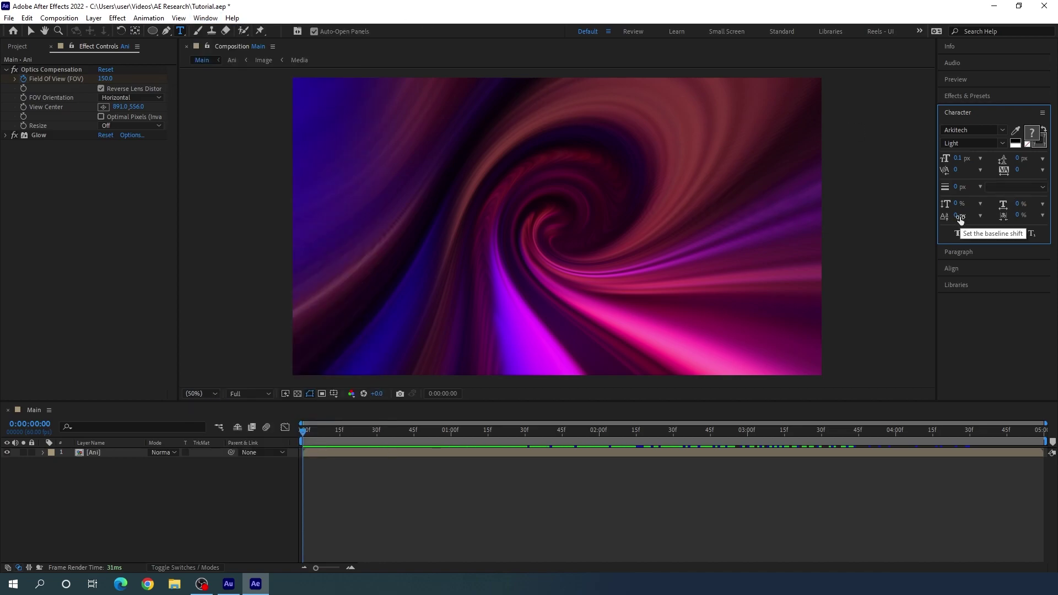
pyautogui.click(972, 129)
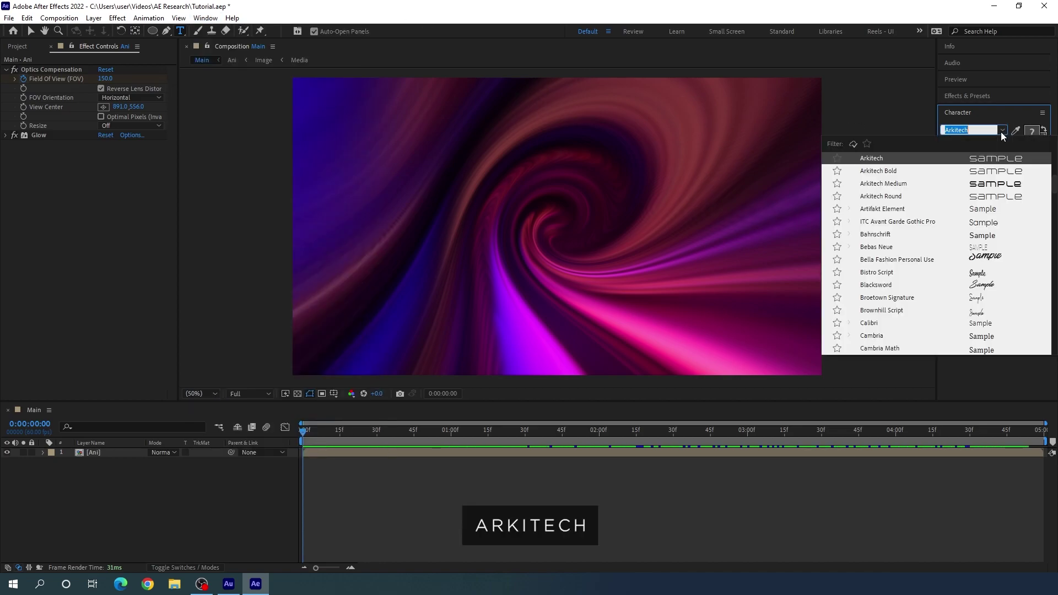
pyautogui.click(881, 158)
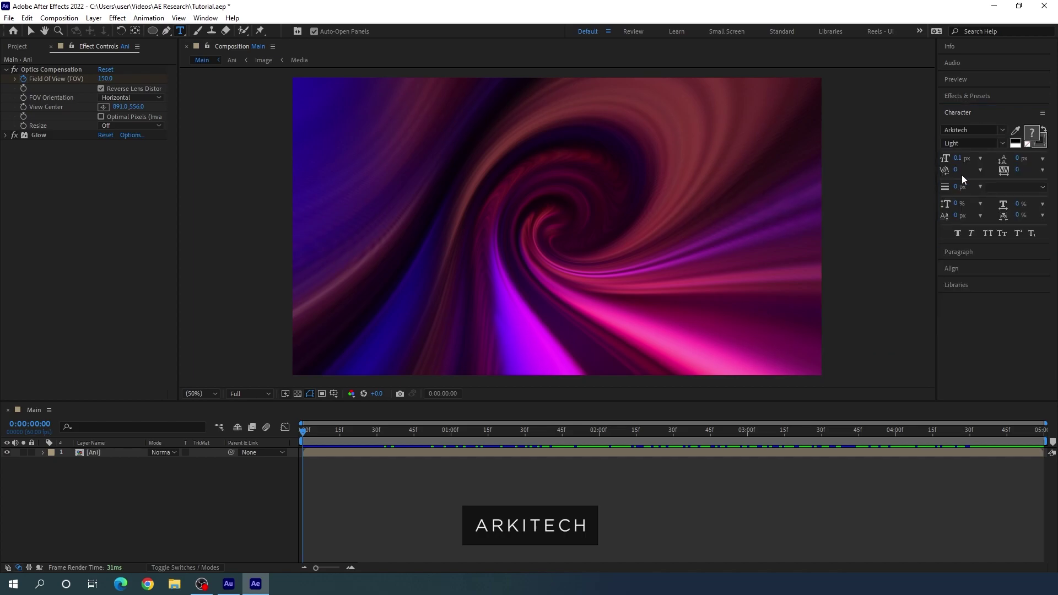
pyautogui.click(1003, 143)
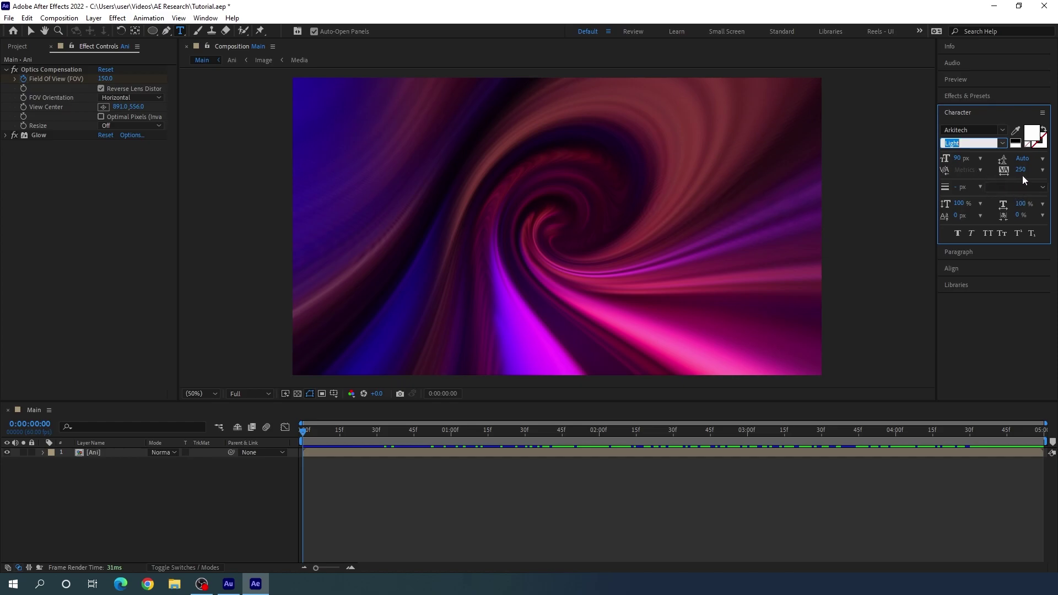
pyautogui.click(553, 223)
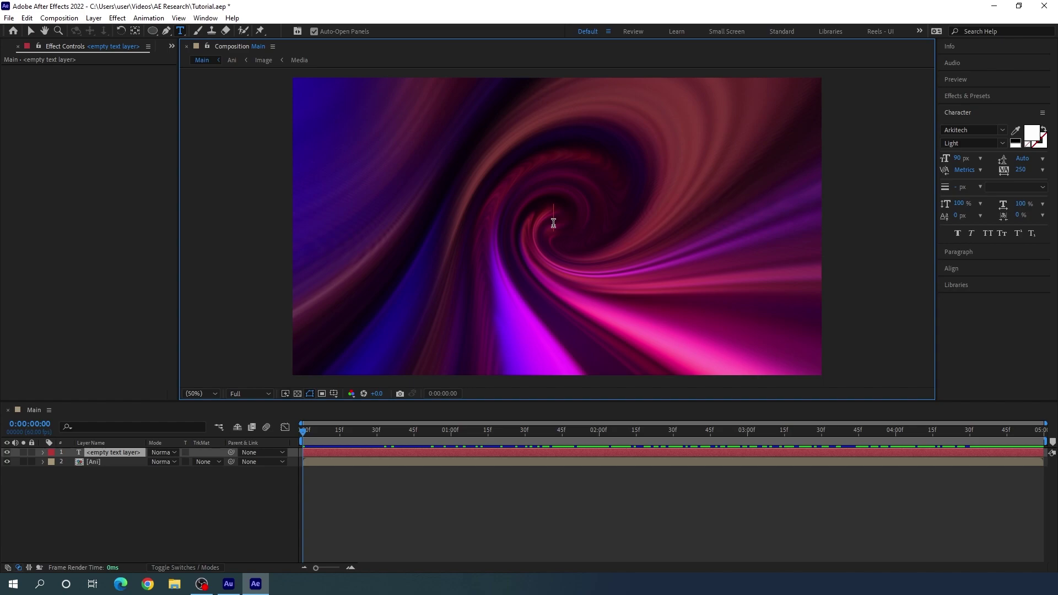
# - Type BACKGROUND and align it to the horizontal and vertical centre of the composition
pyautogui.write('BACK')
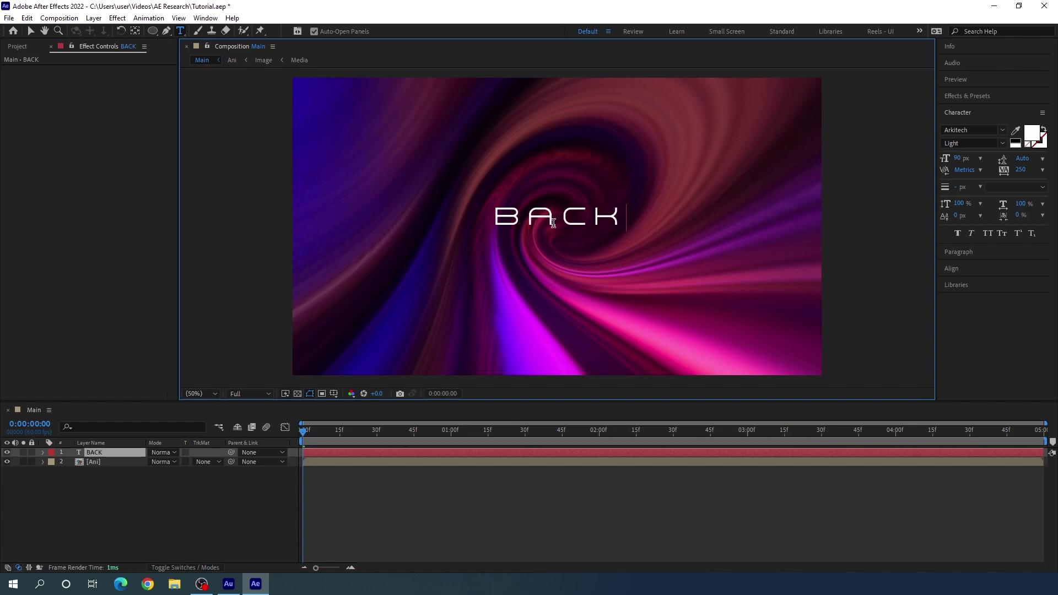
pyautogui.write('GROUND')
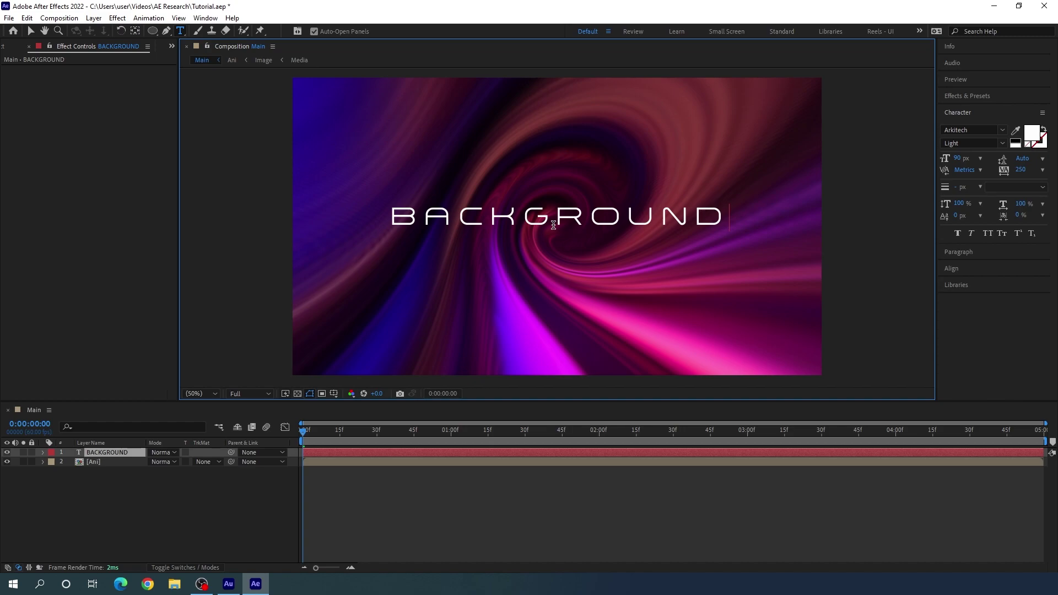
pyautogui.hotkey('ctrl', 'a')
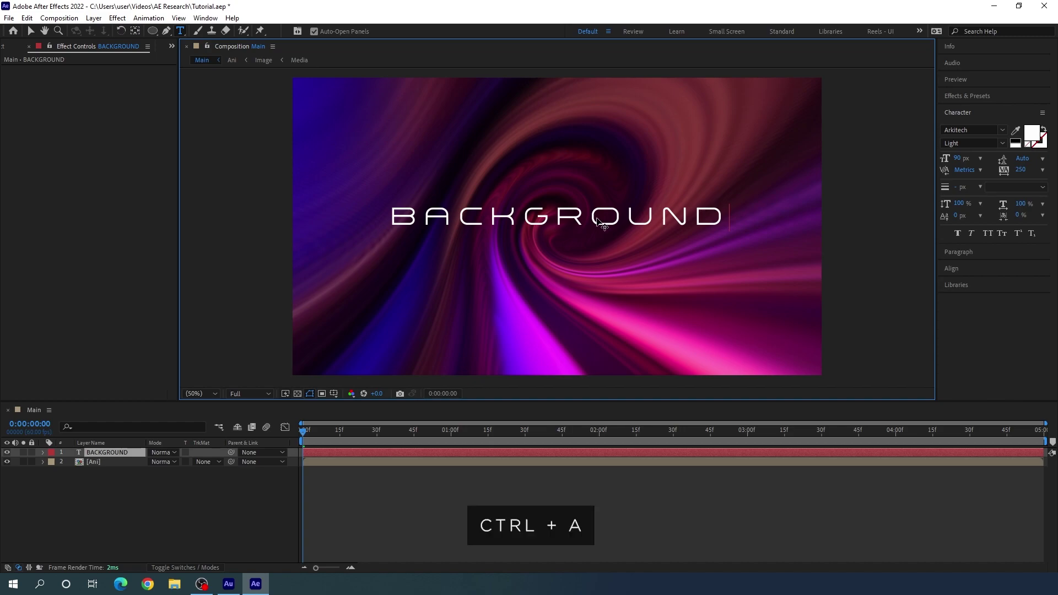
pyautogui.click(950, 268)
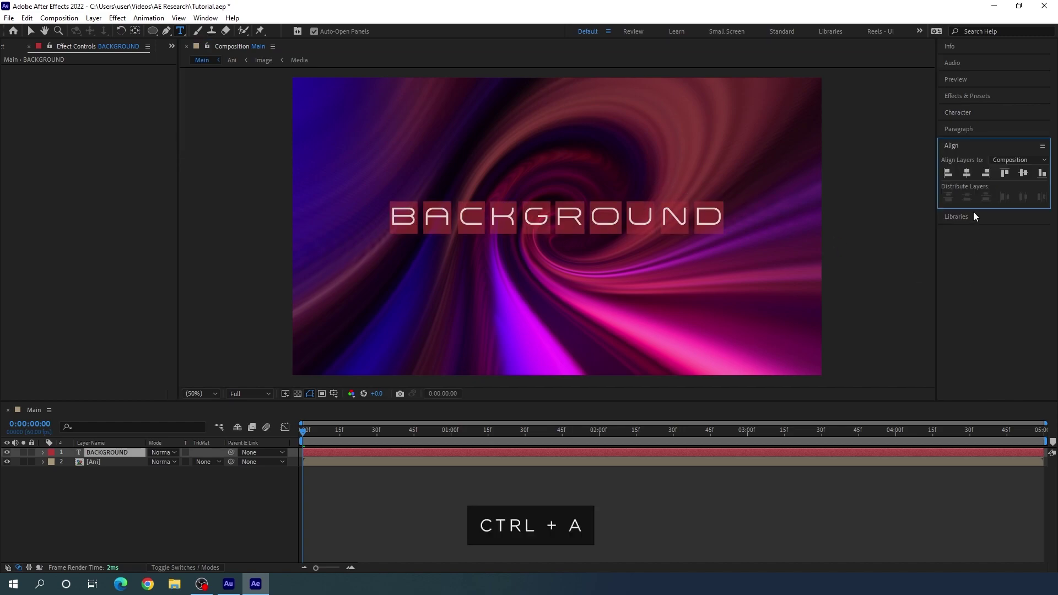
pyautogui.click(966, 173)
pyautogui.click(1023, 173)
pyautogui.click(31, 30)
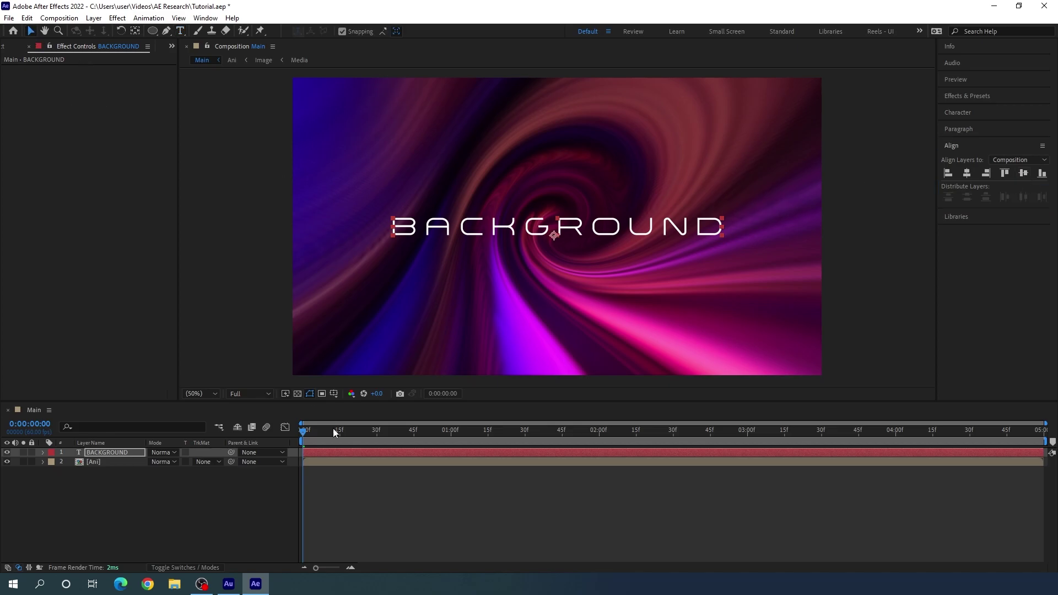
pyautogui.click(286, 496)
pyautogui.moveTo(304, 432); pyautogui.dragTo(609, 429)
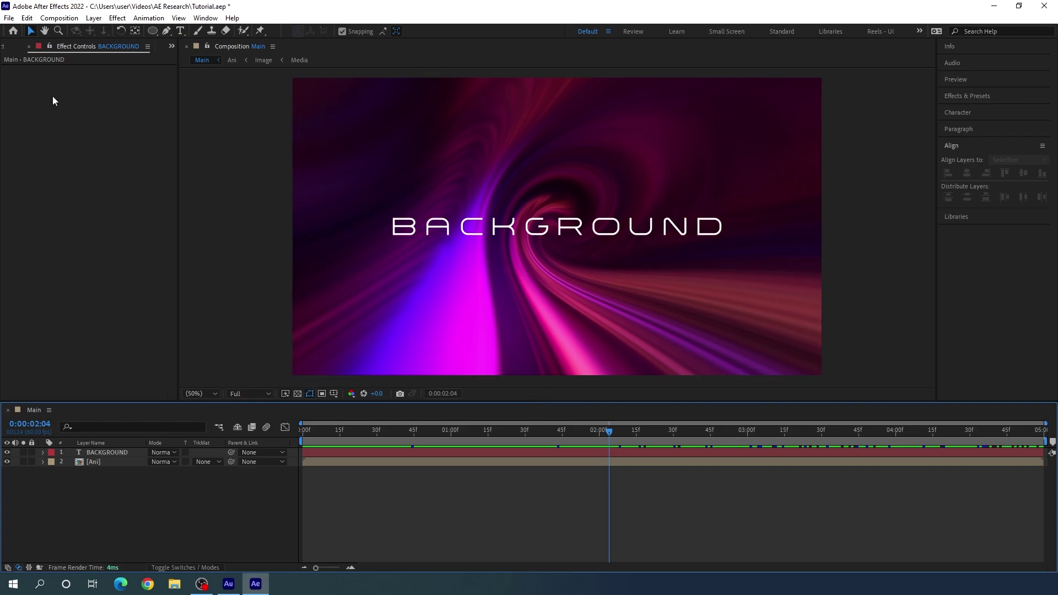
# - Open the Media composition and import the new neon portrait photo into the project
pyautogui.click(8, 49)
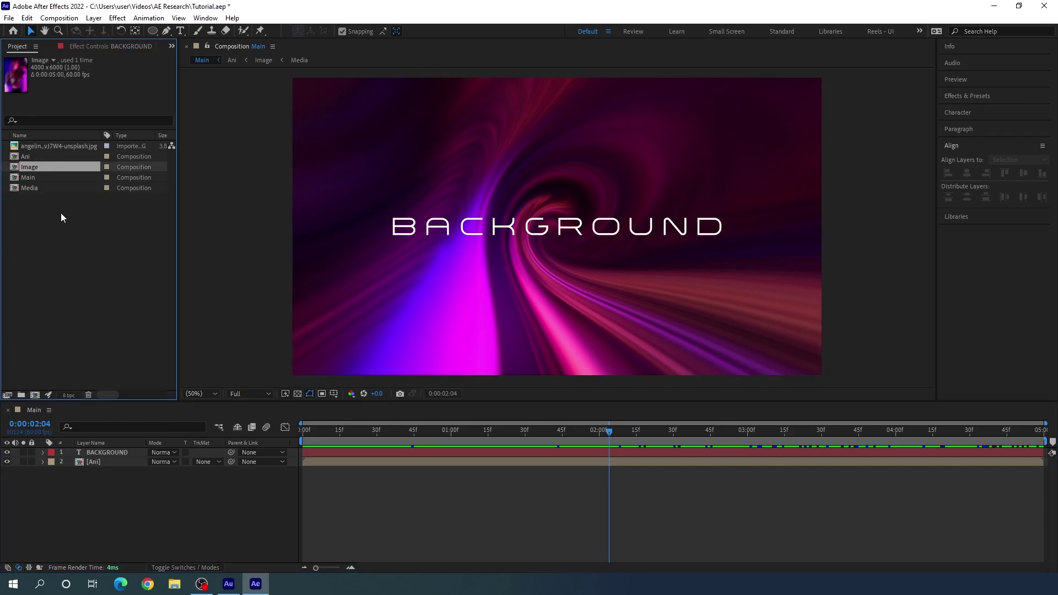
pyautogui.doubleClick(40, 188)
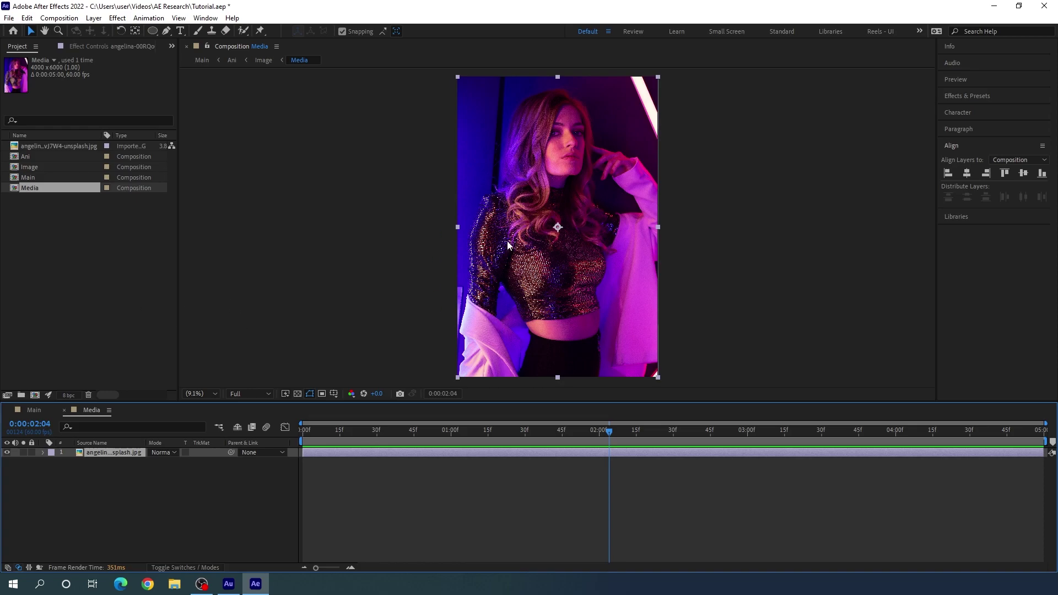
pyautogui.rightClick(90, 242)
pyautogui.moveTo(124, 298)
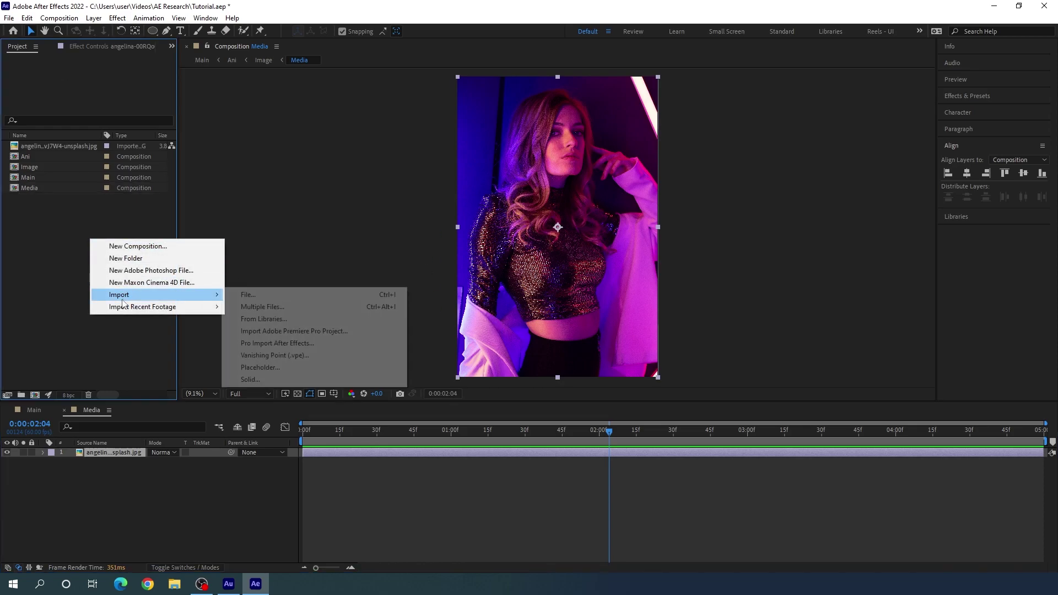
pyautogui.click(299, 290)
pyautogui.scroll(-10, 614, 311)
pyautogui.click(602, 190)
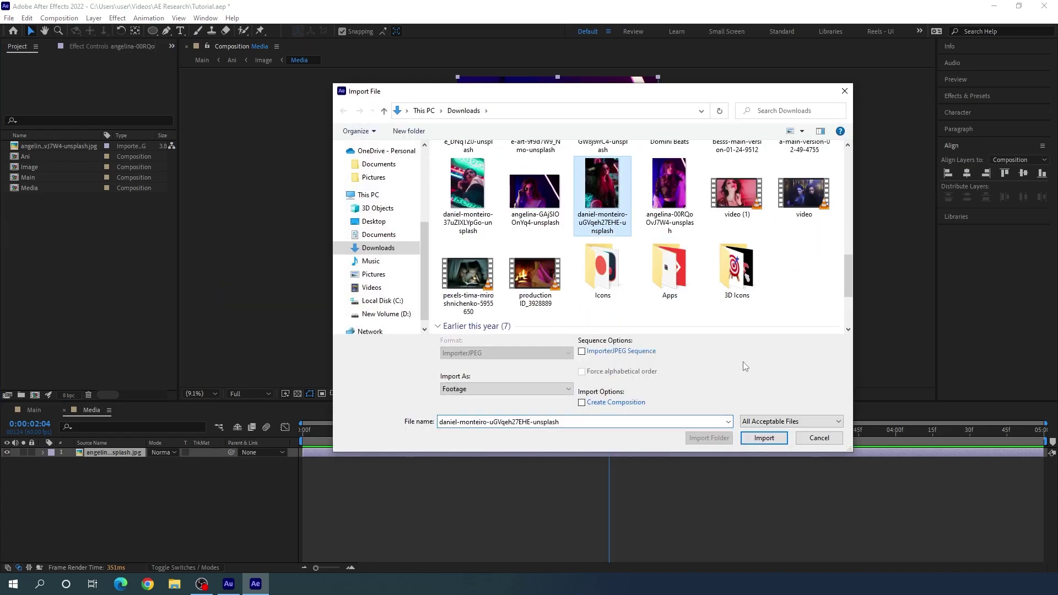
pyautogui.click(763, 438)
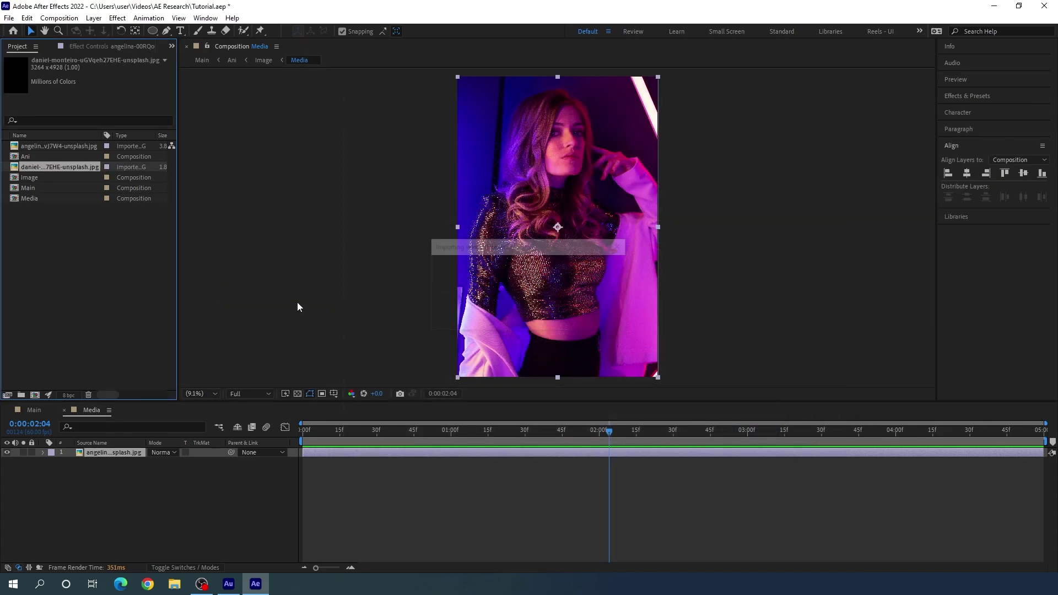
# - Place the new photo above the old portrait, scale it to about 124%, and return to Main
pyautogui.moveTo(61, 167); pyautogui.dragTo(113, 449)
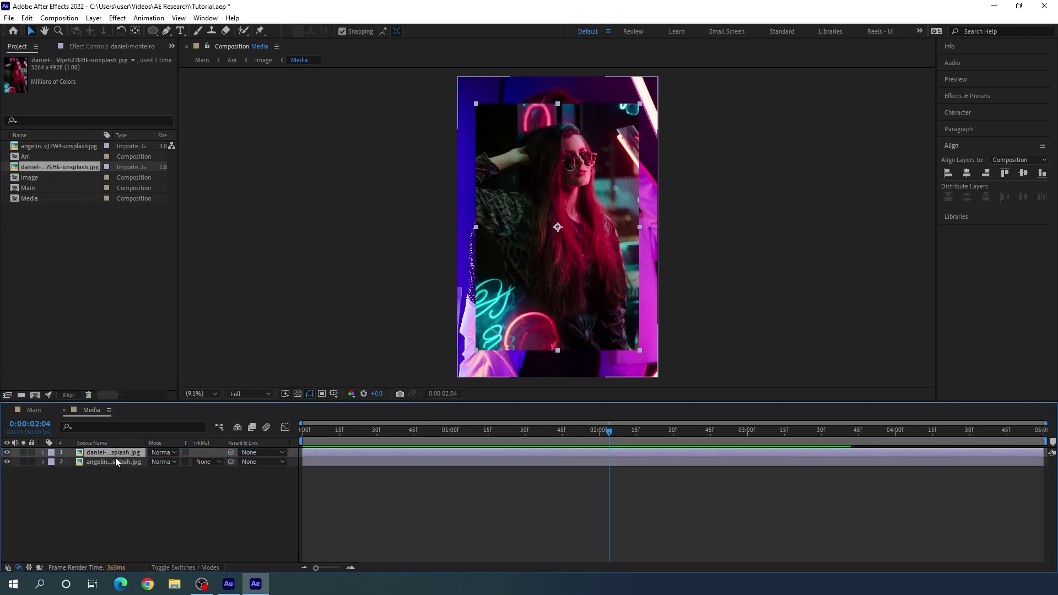
pyautogui.click(117, 461)
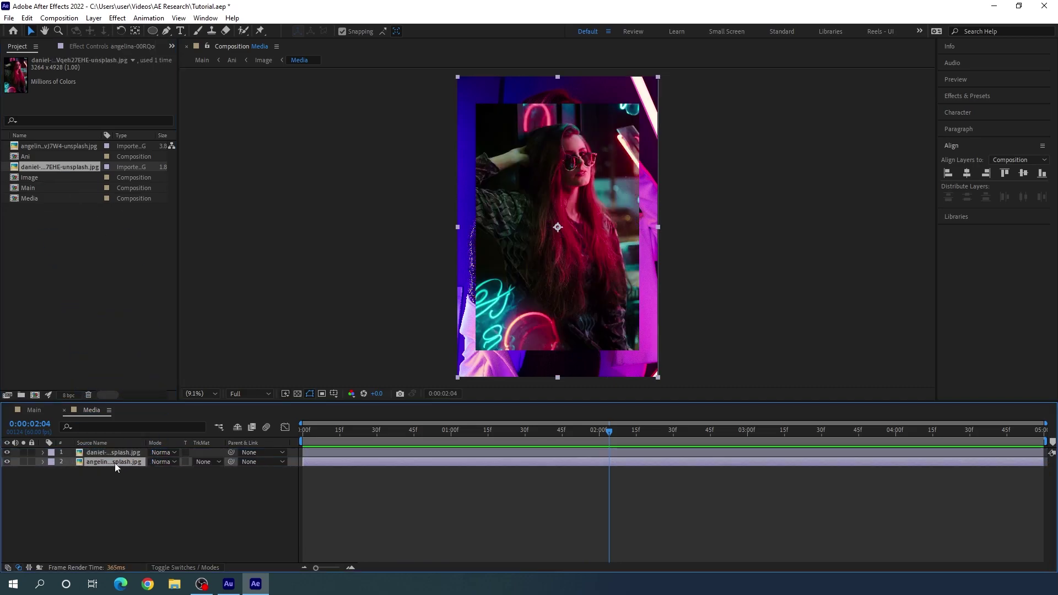
pyautogui.click(108, 454)
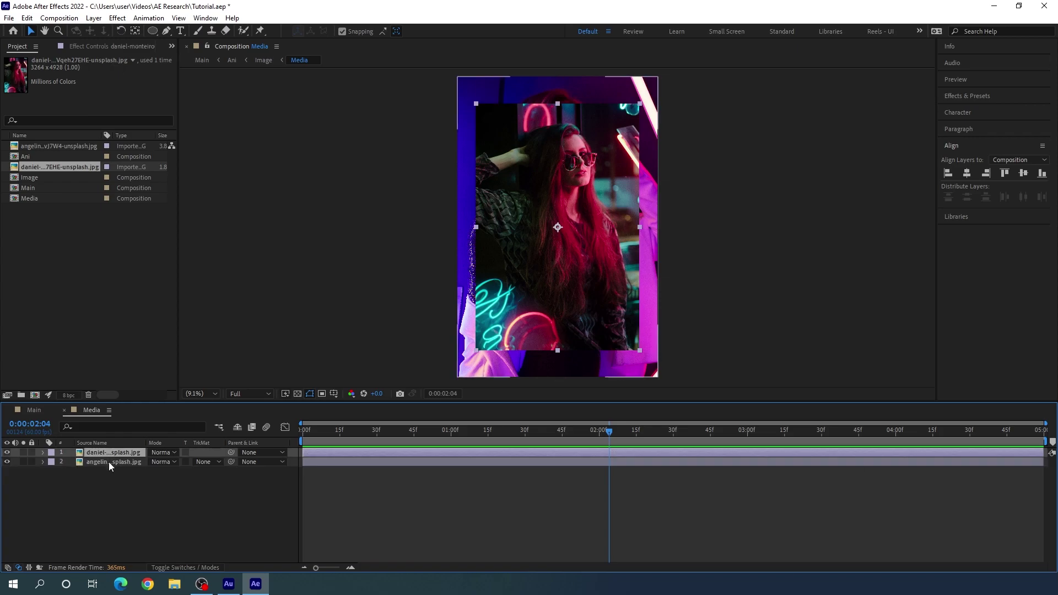
pyautogui.press('s')
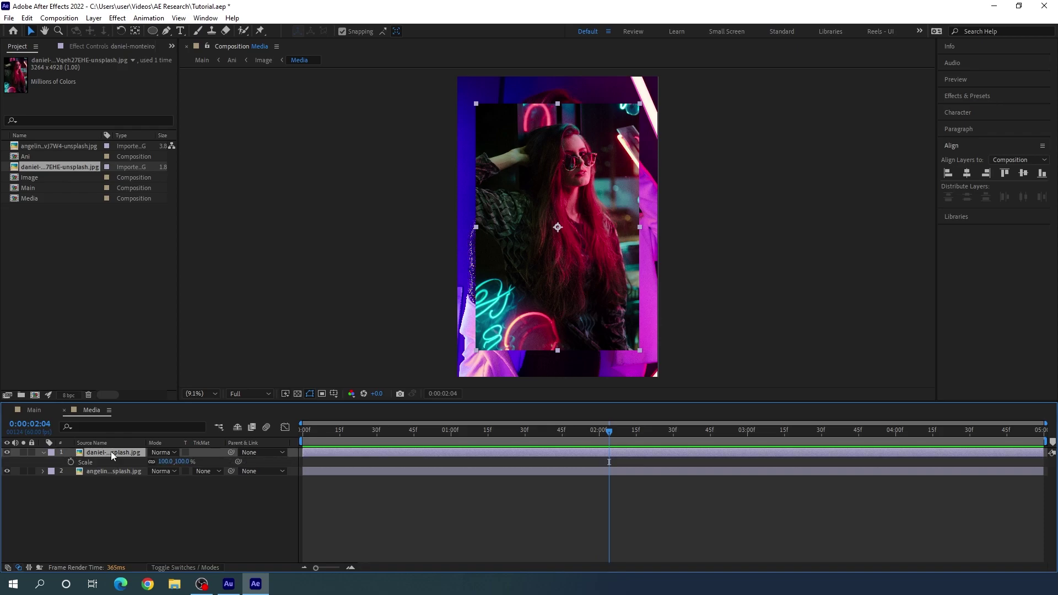
pyautogui.moveTo(186, 464); pyautogui.dragTo(204, 467)
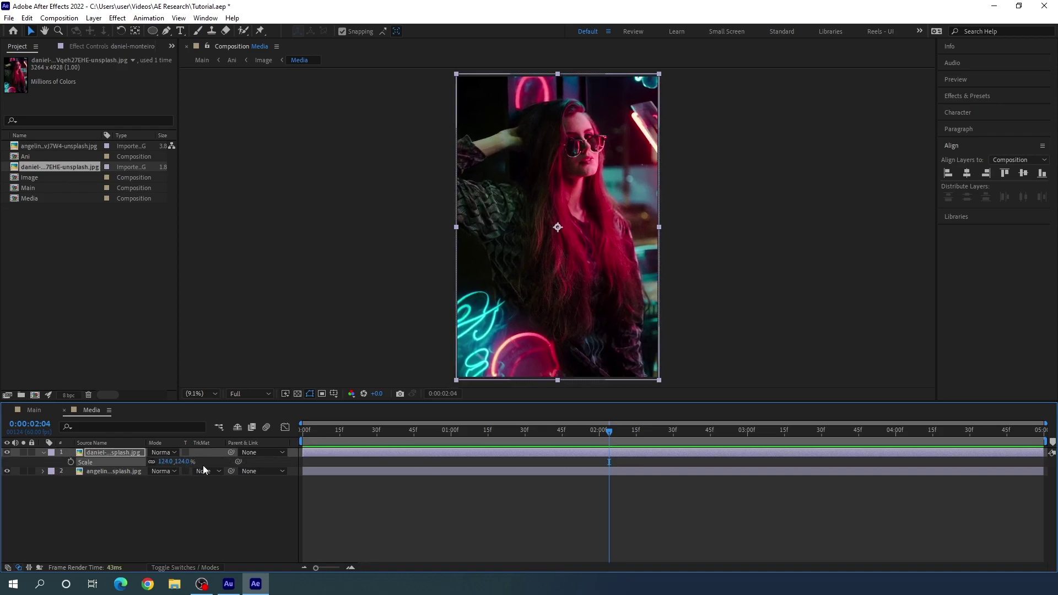
pyautogui.click(38, 411)
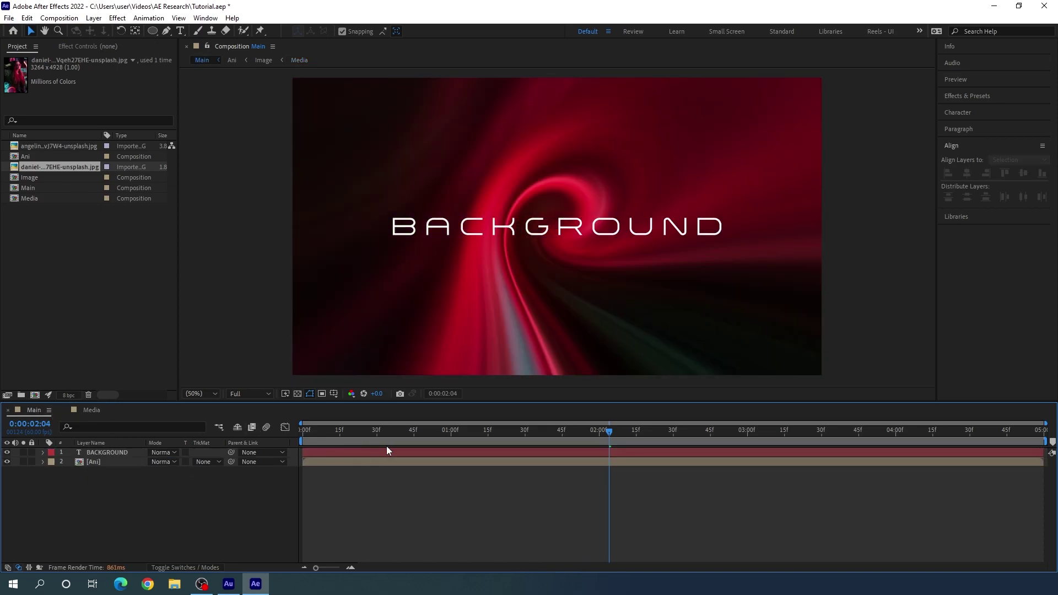
# - Scrub the timeline, maximise the Composition viewer, and play the red swirl preview
pyautogui.moveTo(419, 429); pyautogui.dragTo(296, 415)
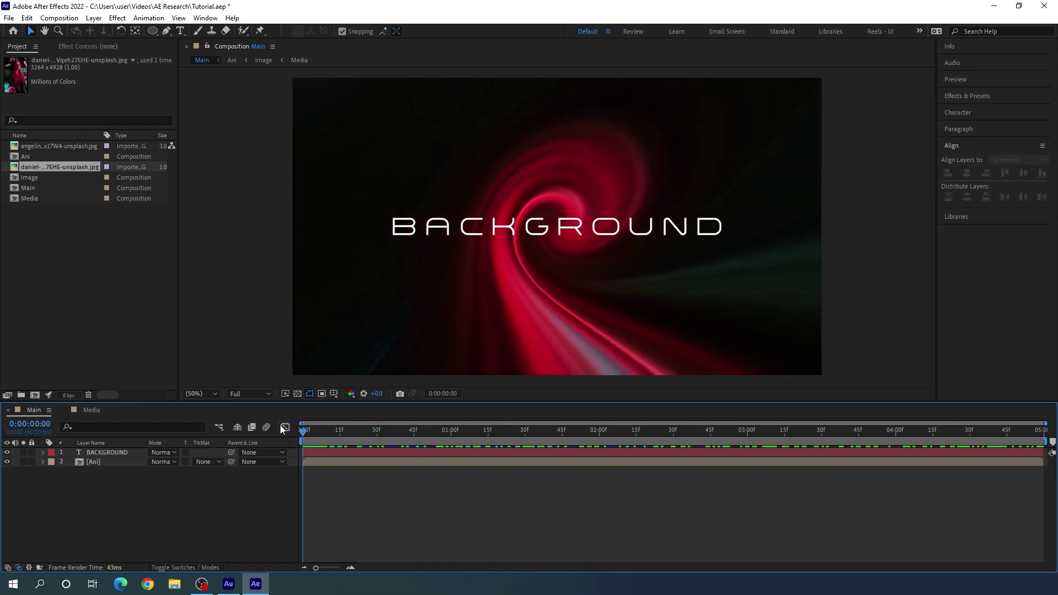
pyautogui.press('`')
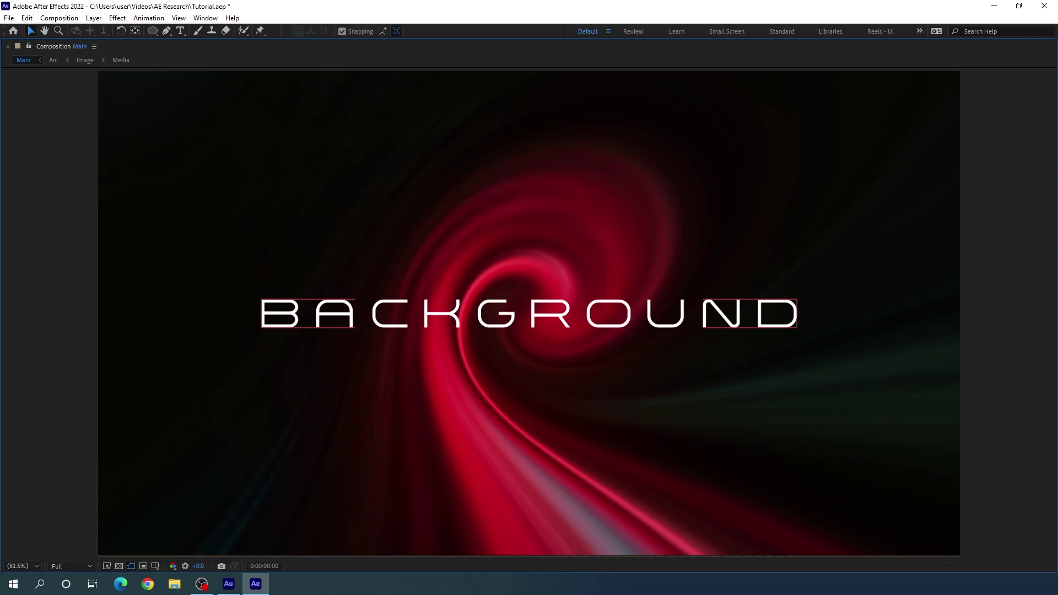
pyautogui.press('space')
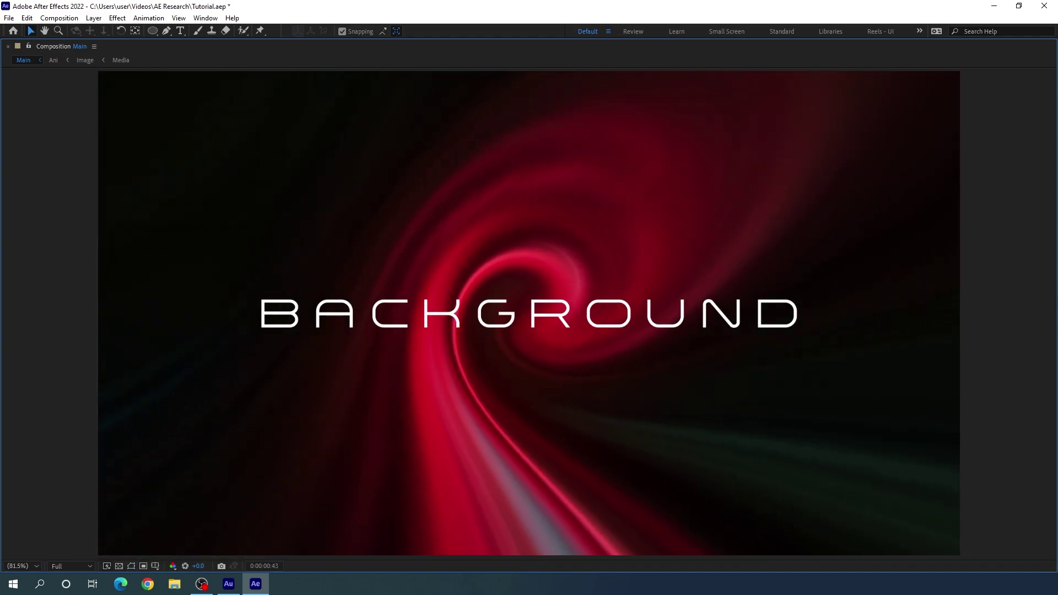